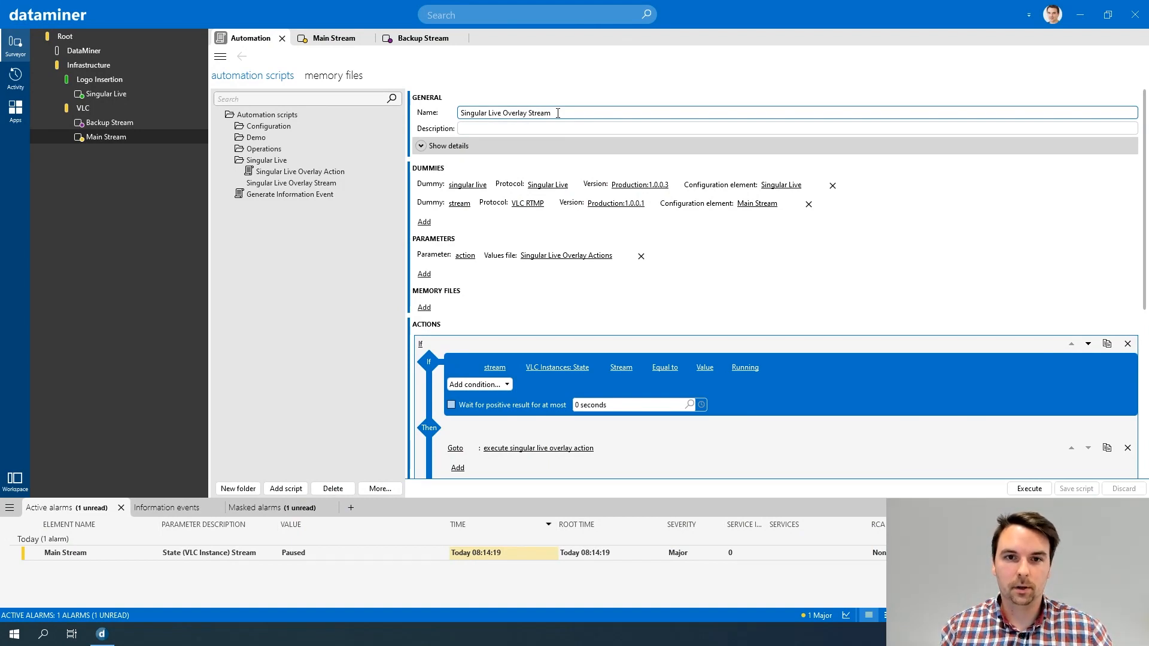
Step: Remove the Exit action with the message "Stream is not active!" from the Else branch of the If block
scroll(571, 140, down, 1)
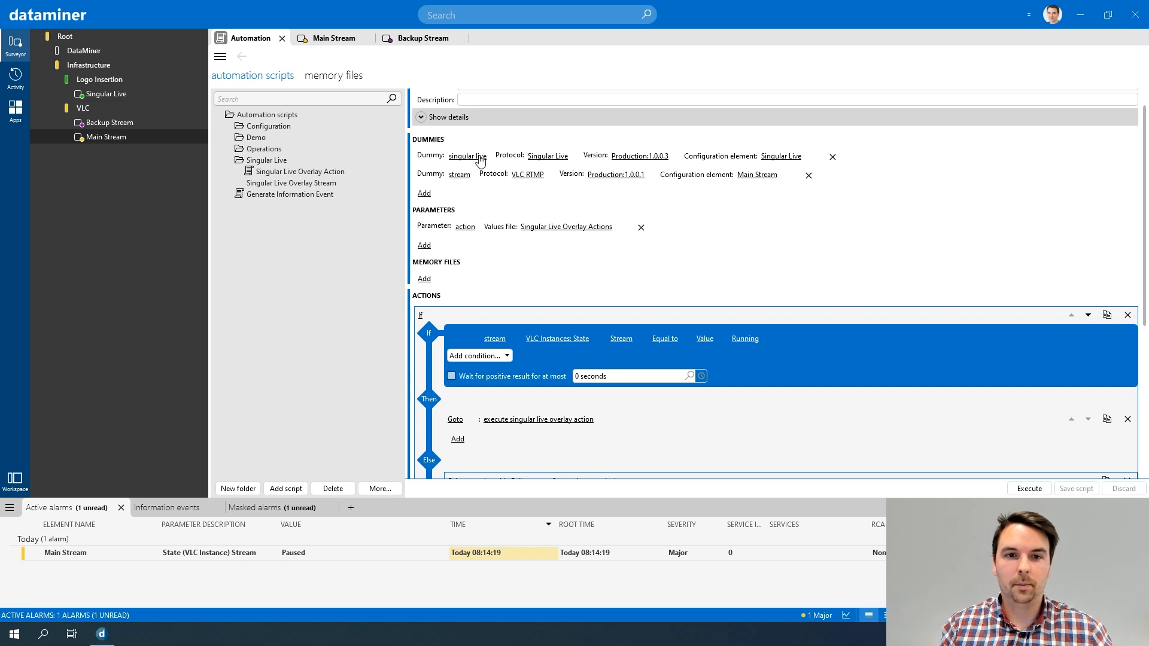
scroll(471, 180, down, 5)
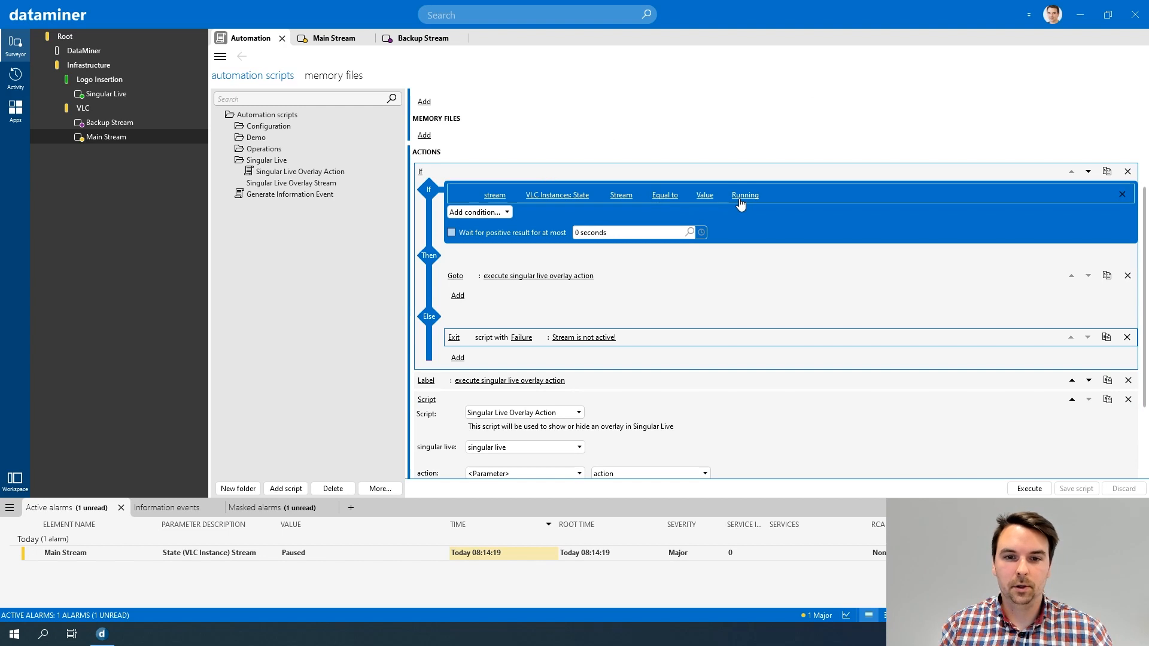
scroll(576, 226, down, 3)
scroll(576, 226, down, 1)
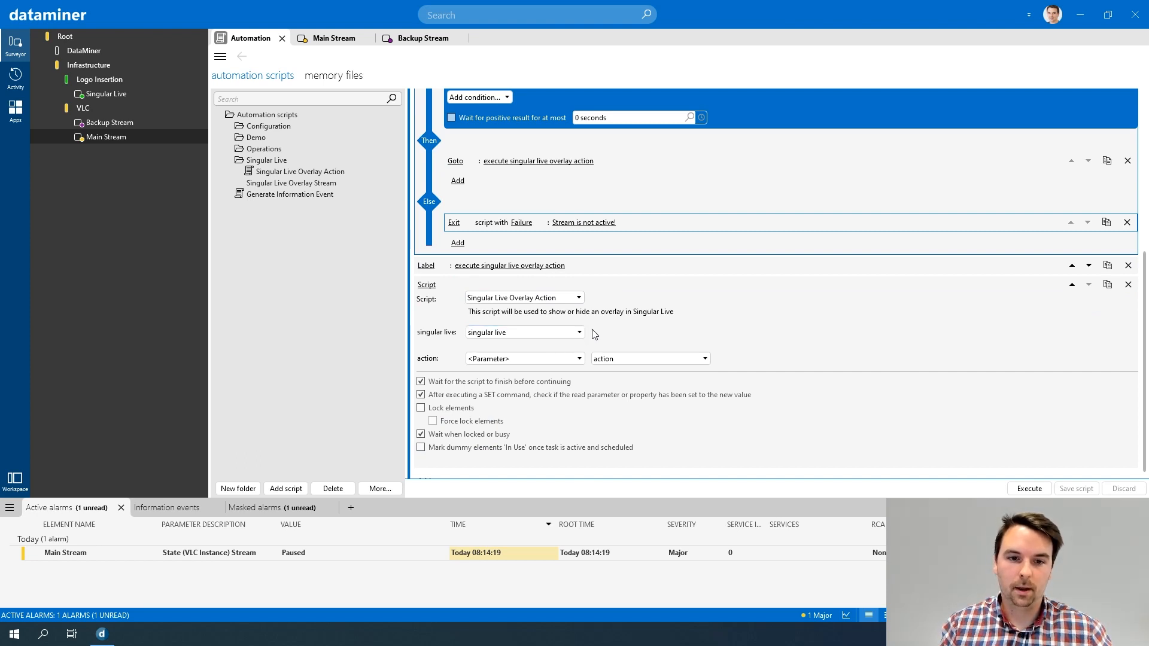
scroll(595, 334, up, 8)
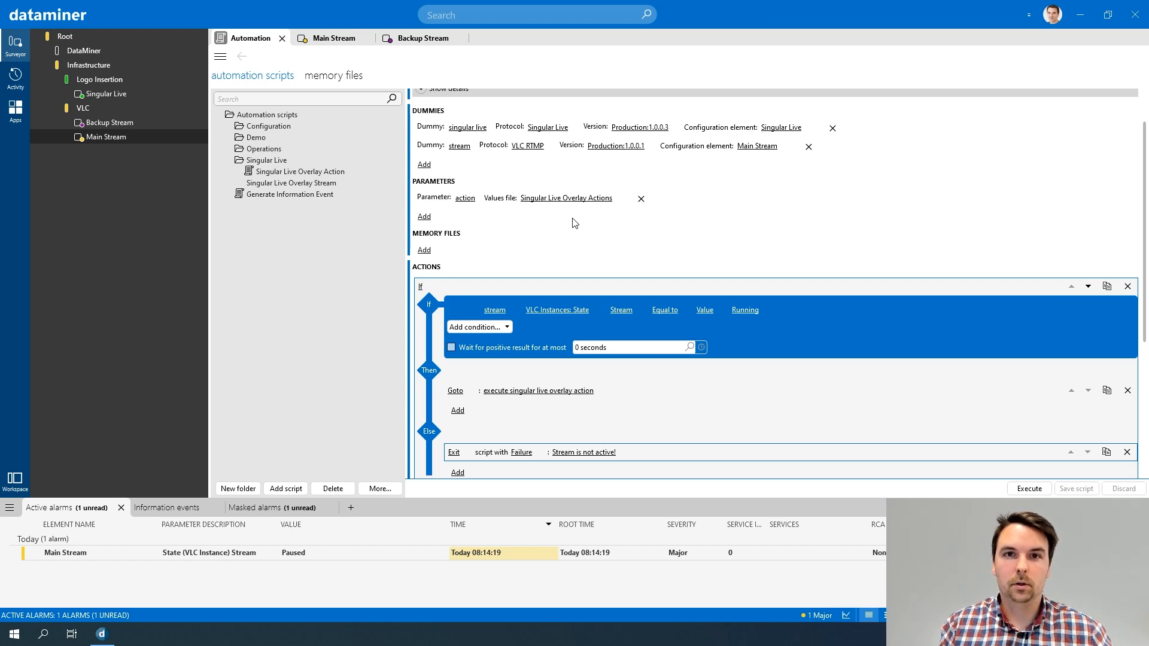
scroll(574, 224, down, 3)
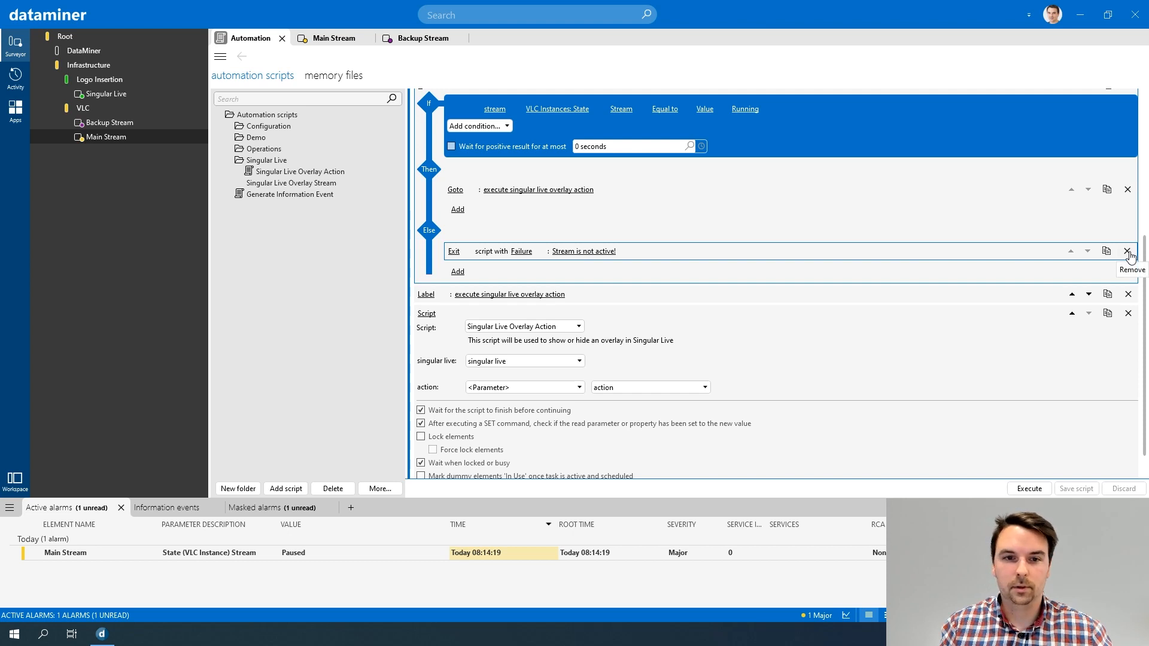
click(1129, 254)
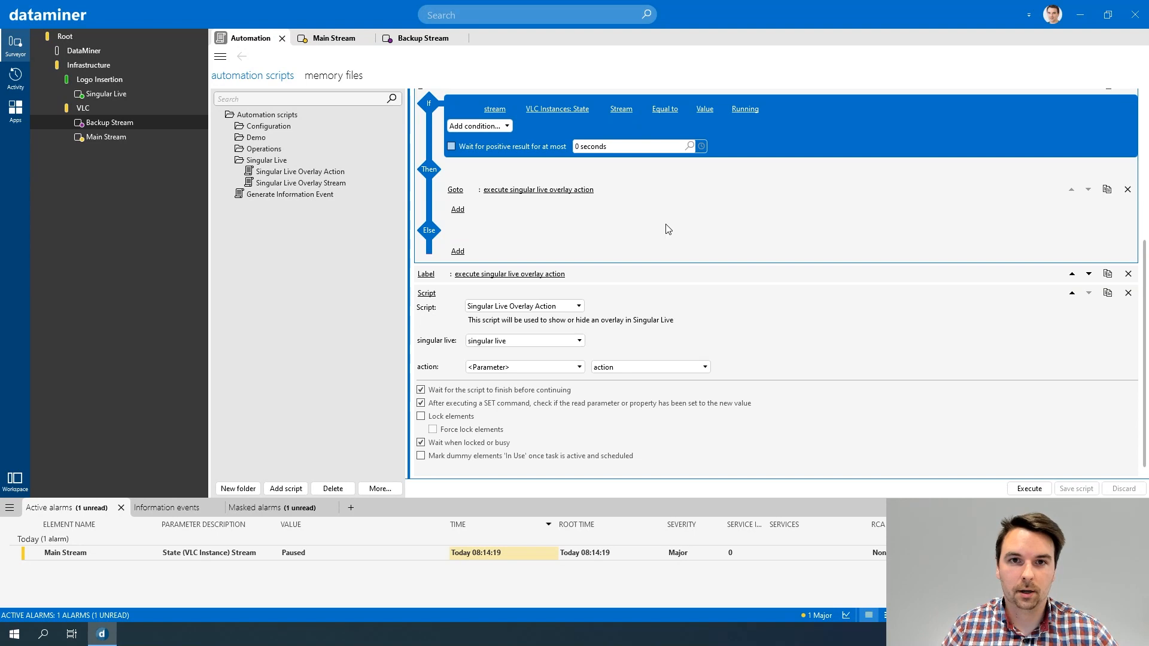
Step: Add a Label action named "switch to backup" at the end of the script's actions
scroll(607, 225, down, 1)
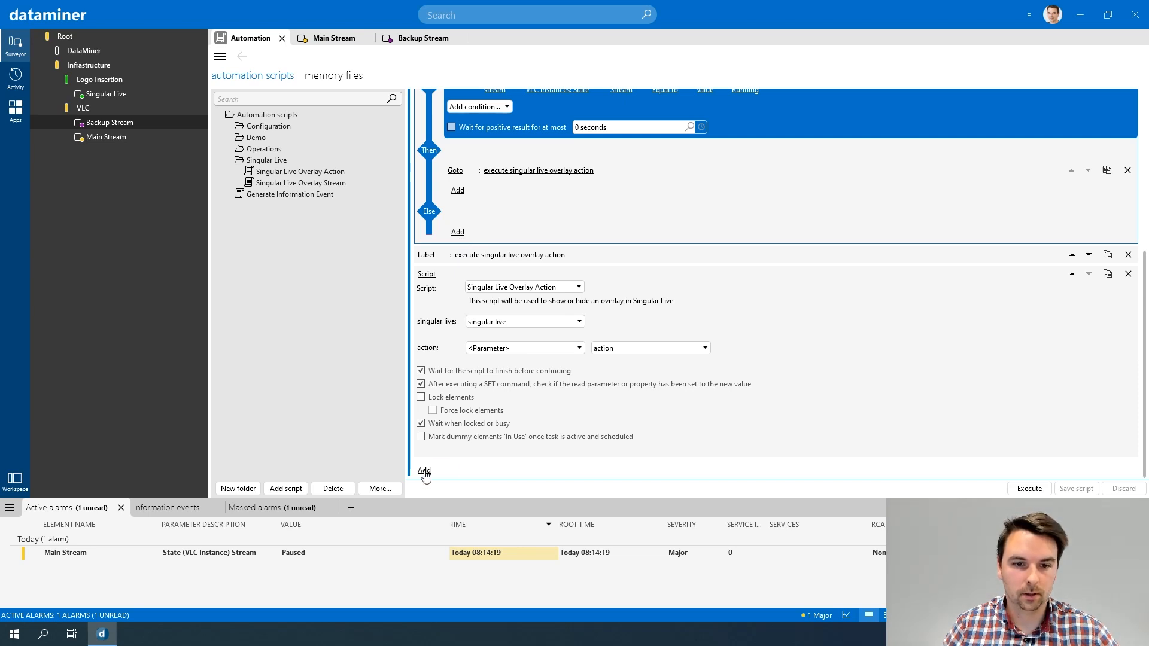
click(425, 472)
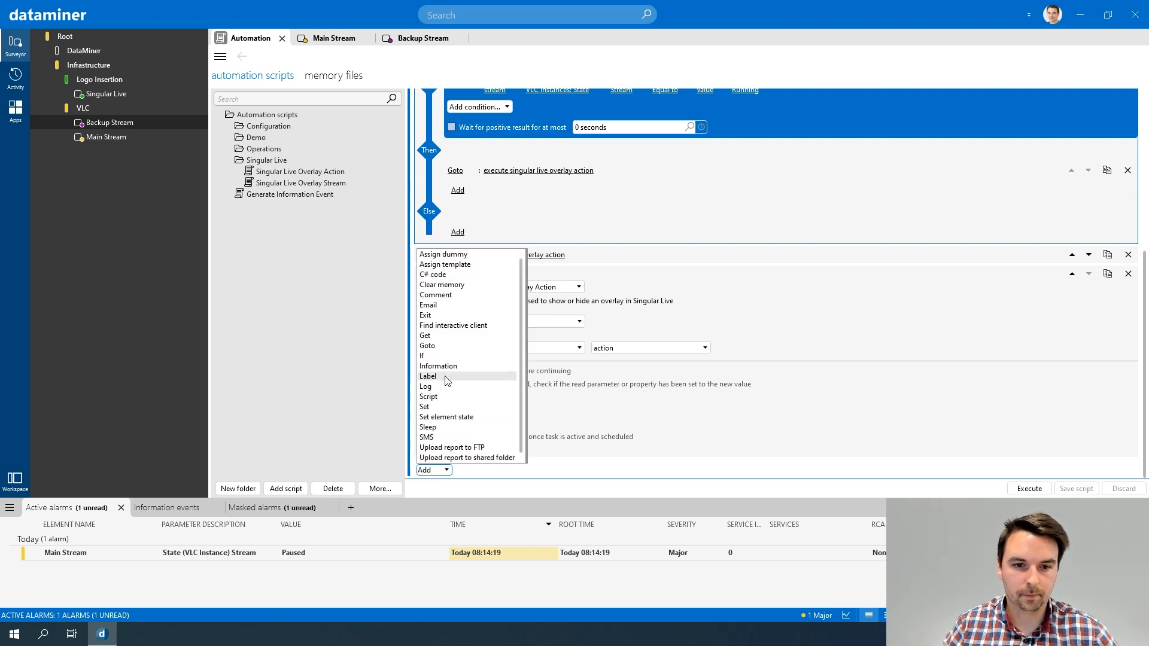
click(446, 381)
click(465, 450)
text(switch to backup)
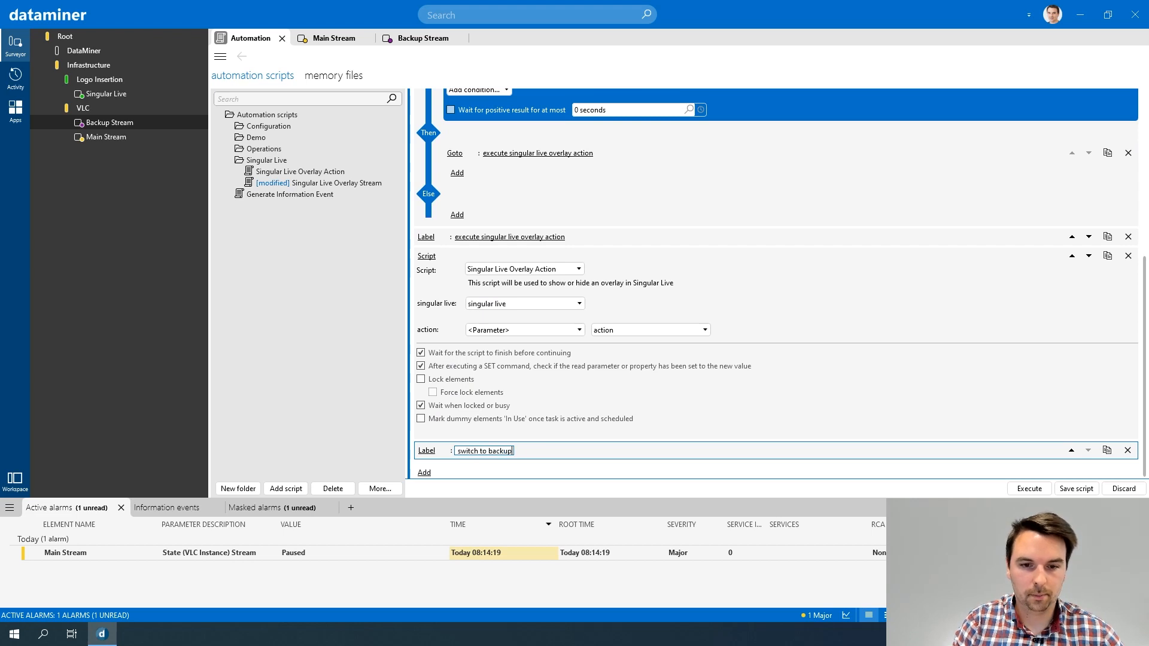
key(Return)
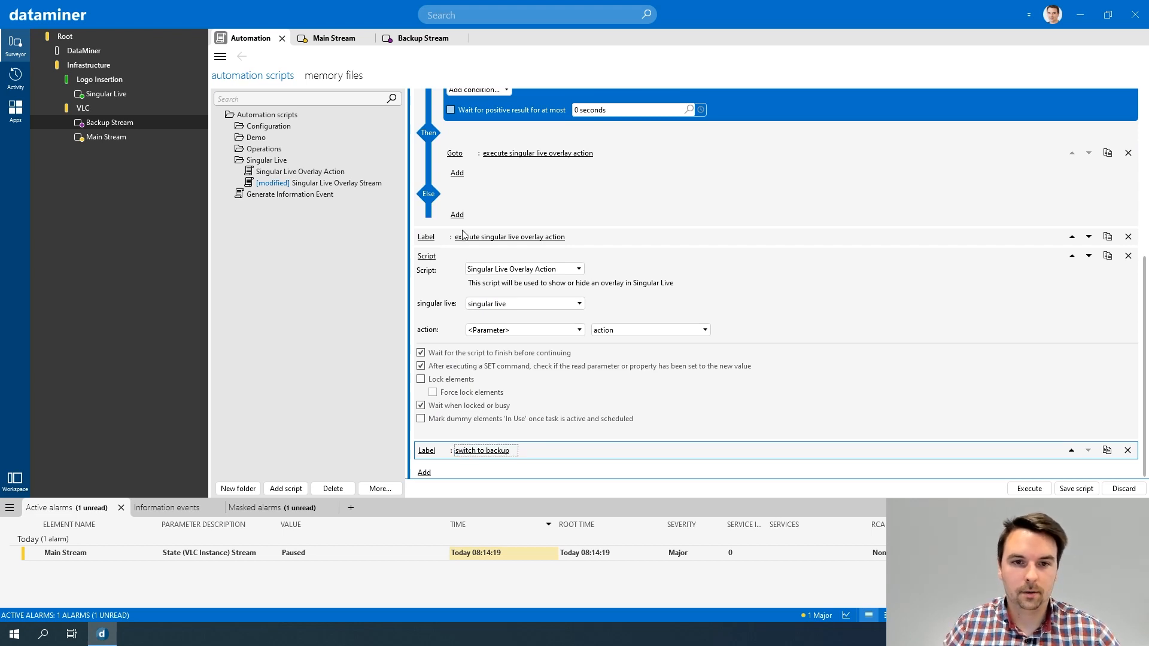
Step: Add a Goto action to the Else branch that jumps to the label "switch to backup"
click(457, 216)
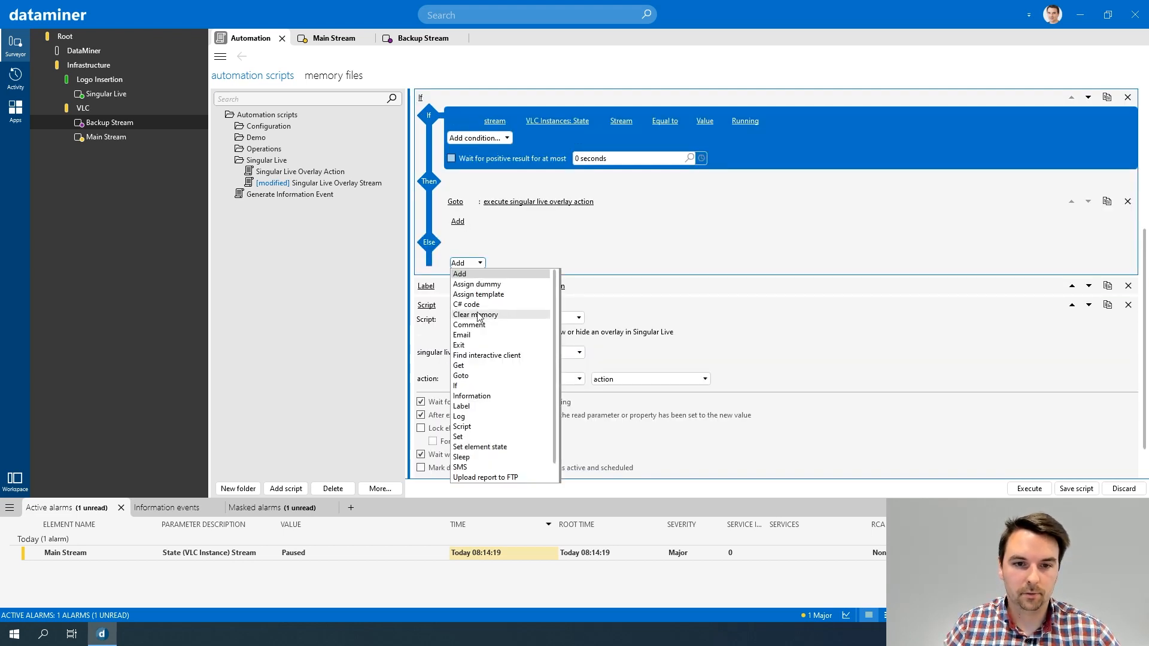
click(476, 376)
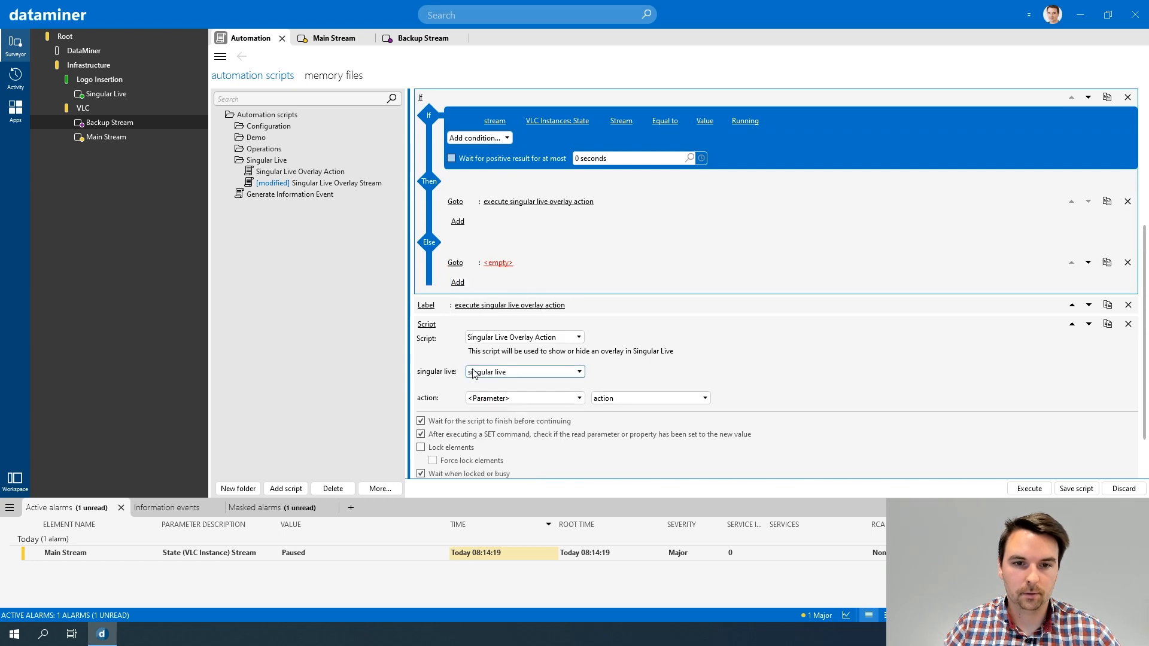
click(499, 264)
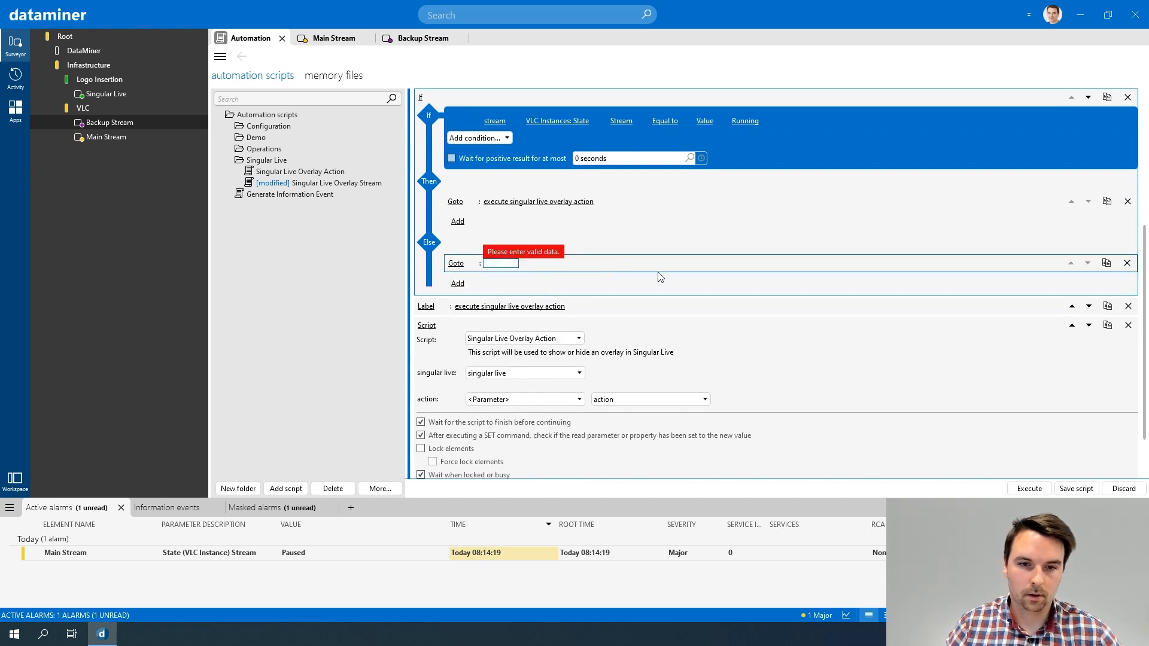
scroll(646, 276, down, 2)
text(swit)
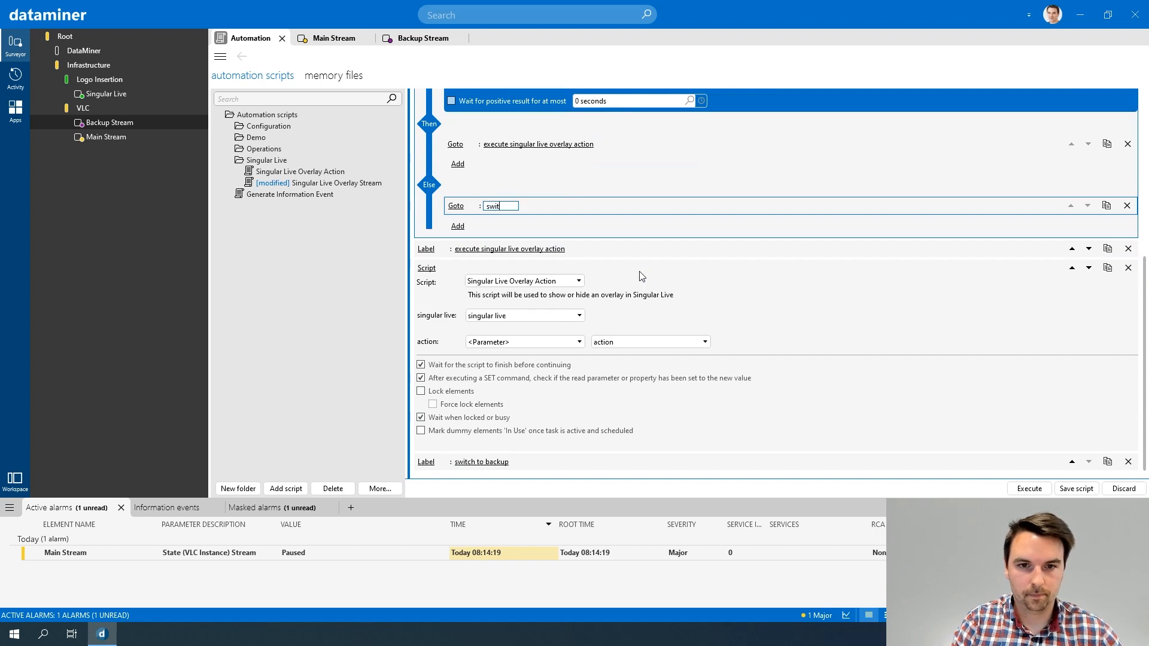
text(ch to backup)
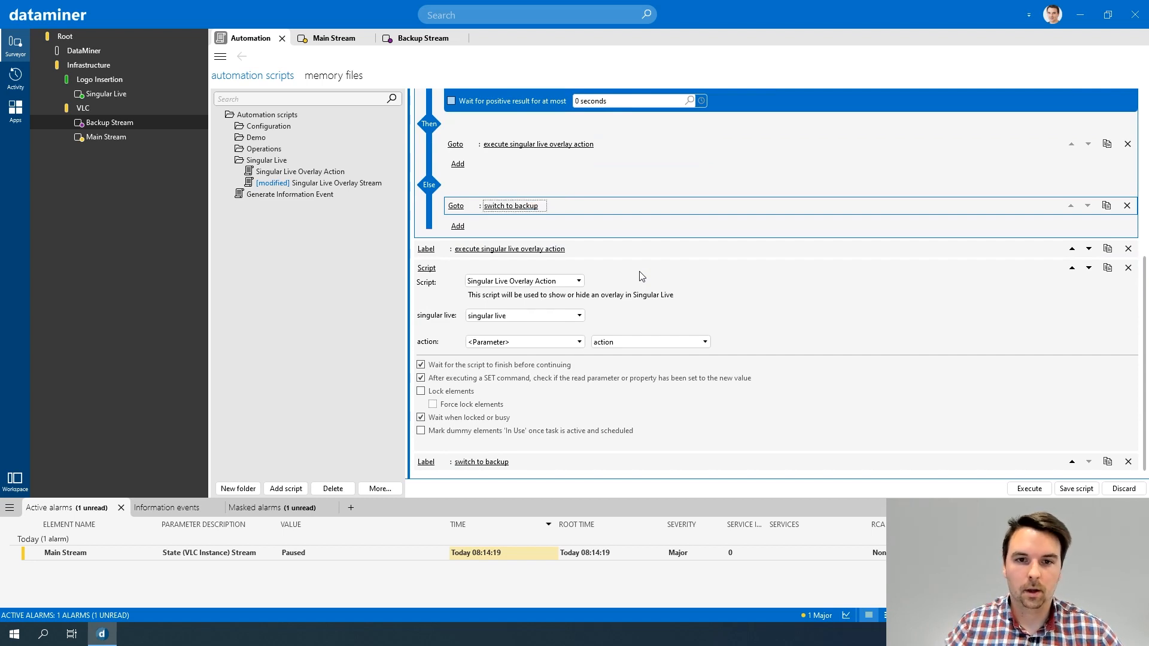
Step: Add an Exit action to the script and move it above the "switch to backup" label
scroll(643, 277, up, 3)
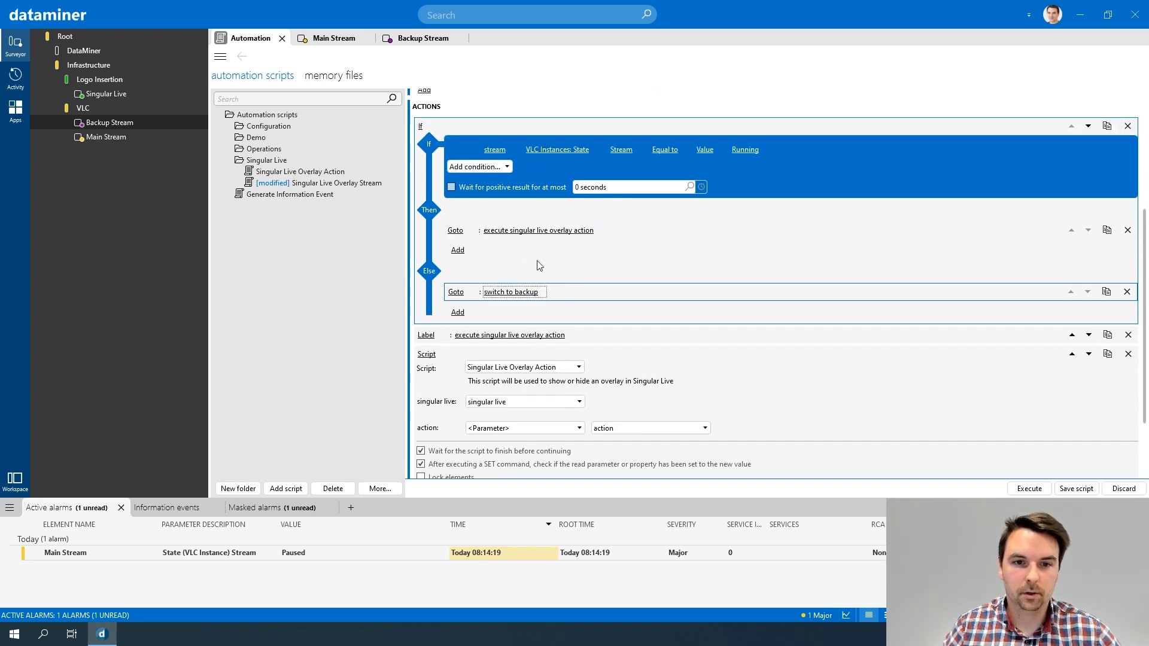
scroll(600, 291, down, 3)
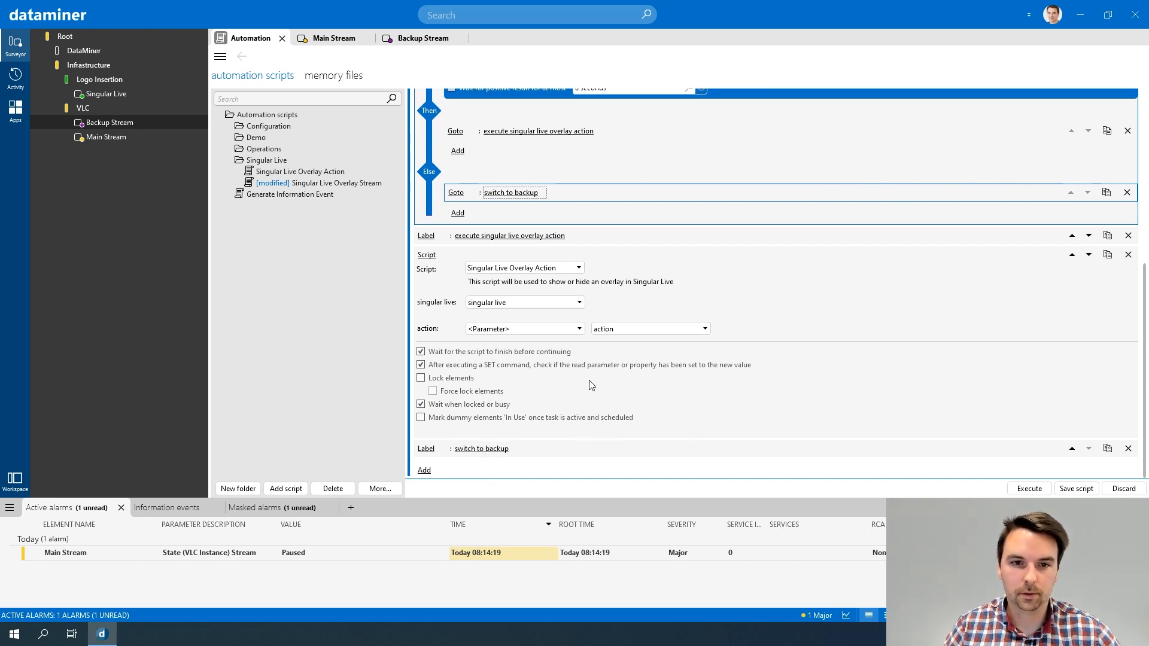
click(425, 471)
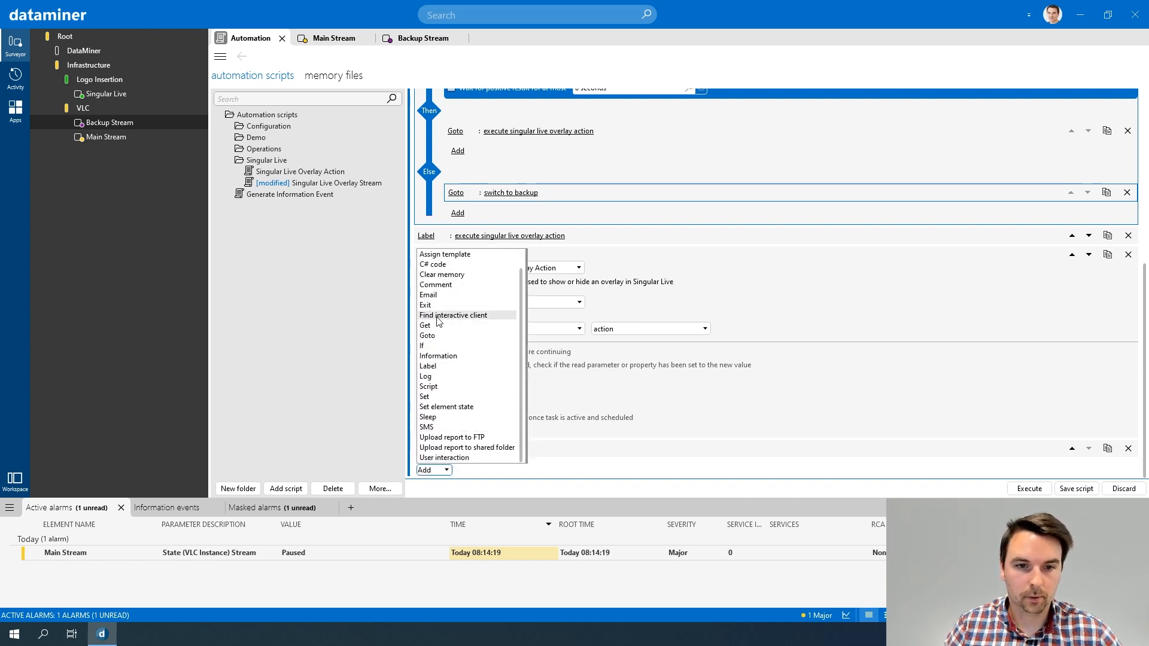
click(440, 325)
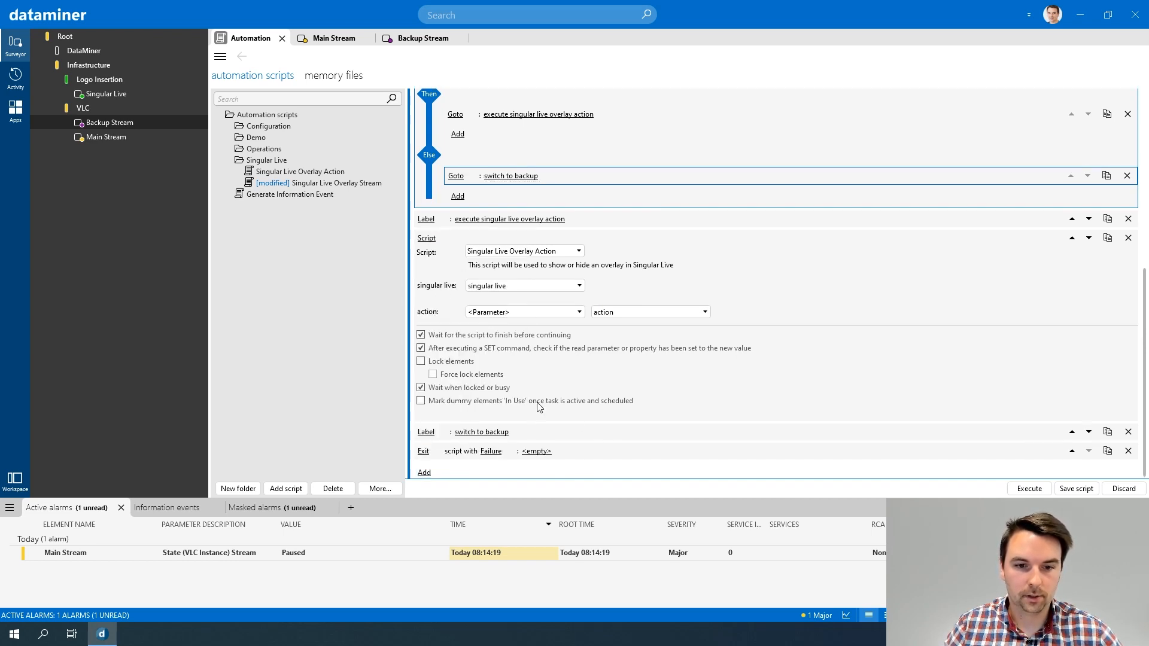
click(1072, 451)
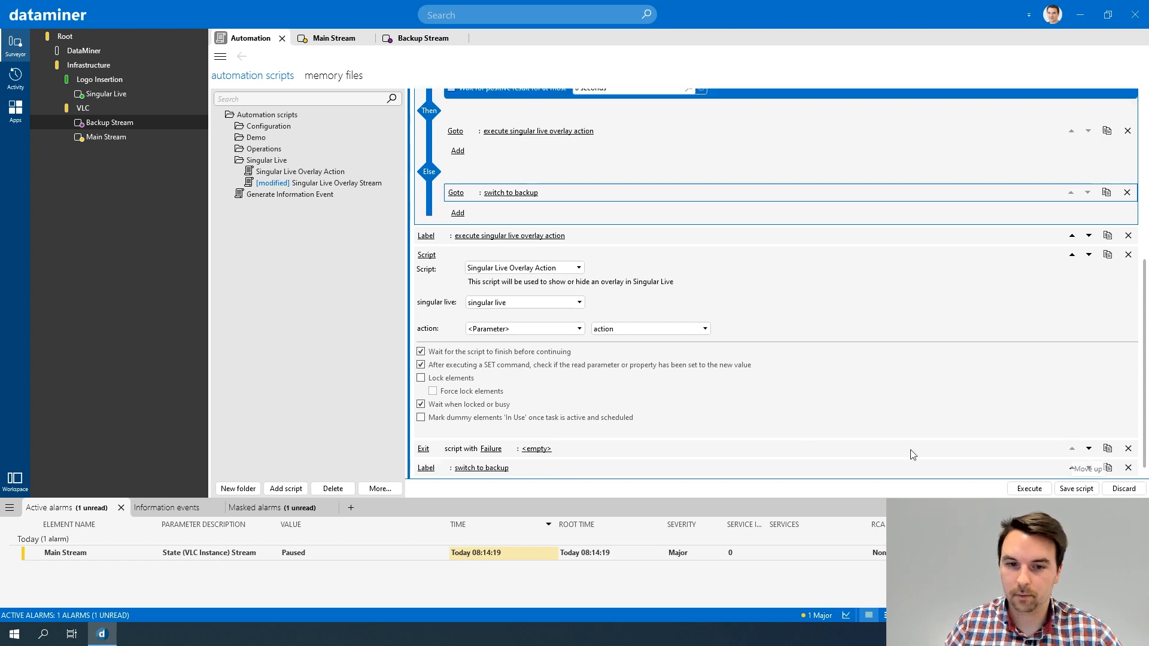
Step: Set the new Exit action to Success with the message "Singular Live action executed!"
click(489, 449)
click(496, 458)
click(541, 449)
text(Singul)
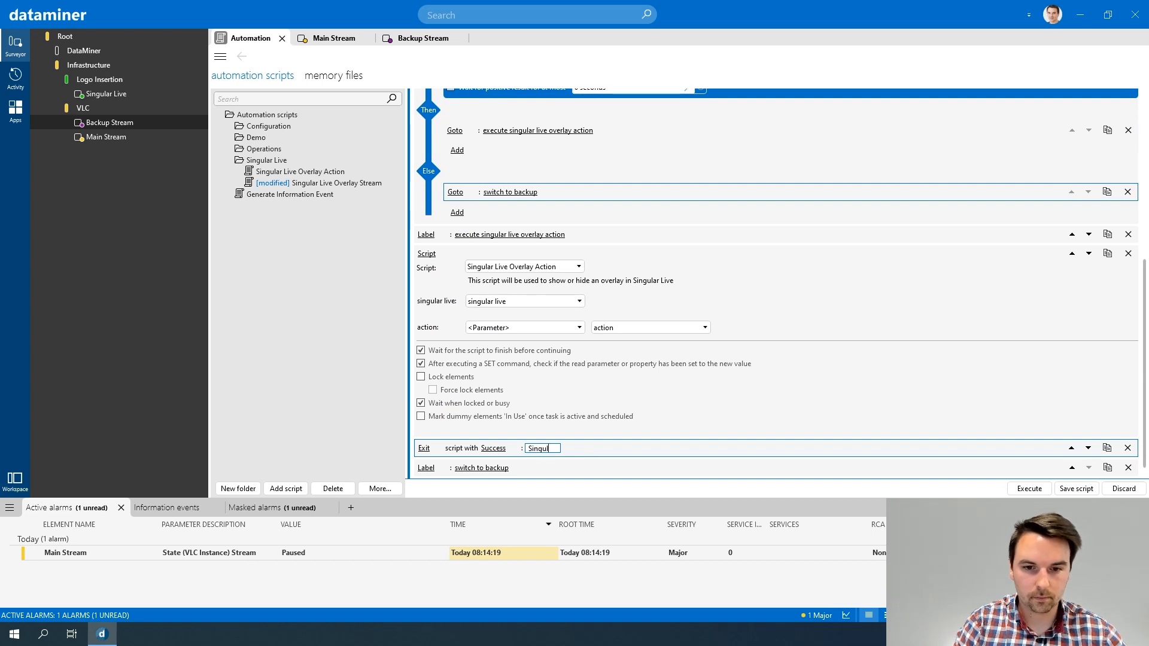
text(ar Live action executed!)
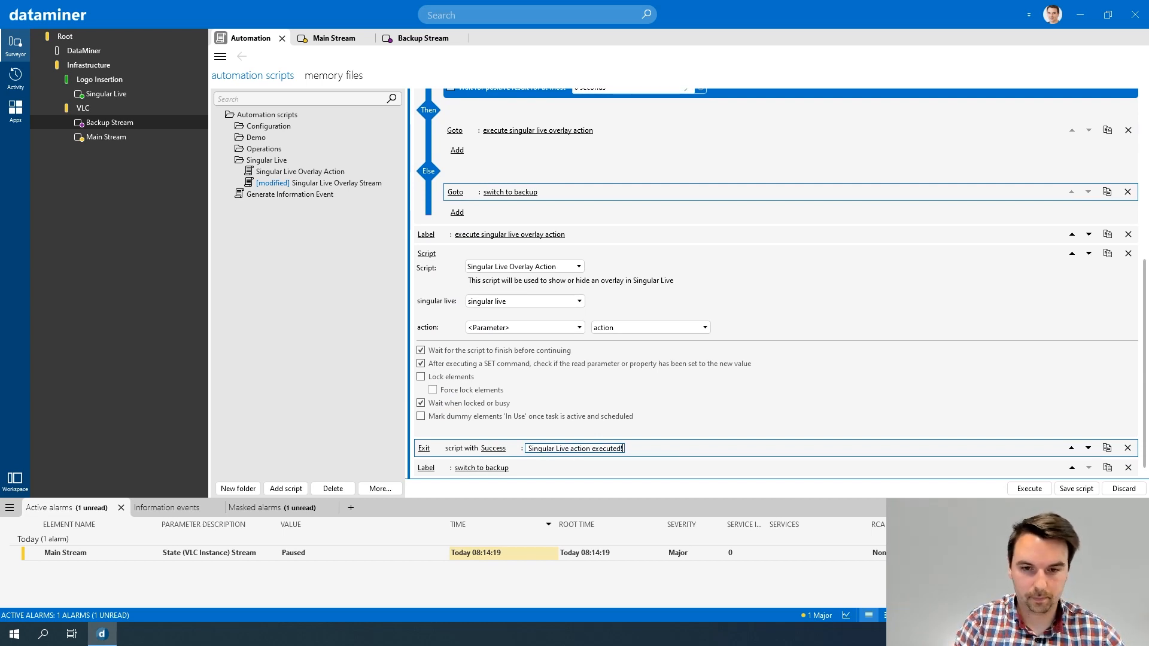
key(Return)
Step: Below the "switch to backup" label, add an Assign dummy action that assigns the stream dummy to the value "Backup Stream"
scroll(542, 457, down, 1)
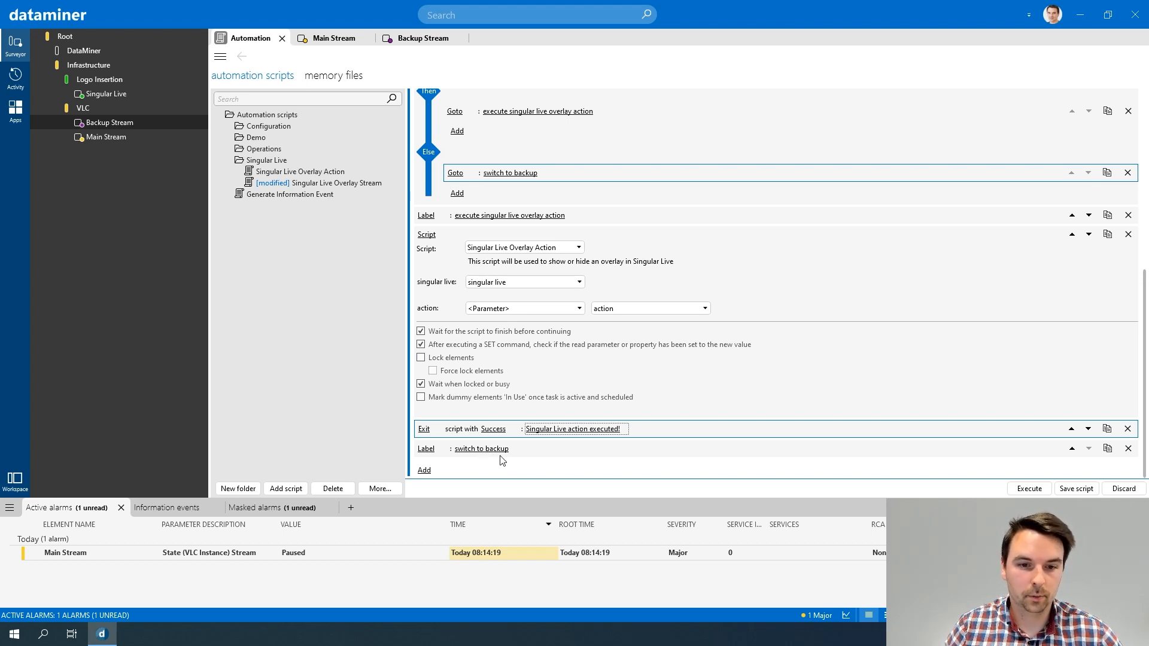
click(425, 471)
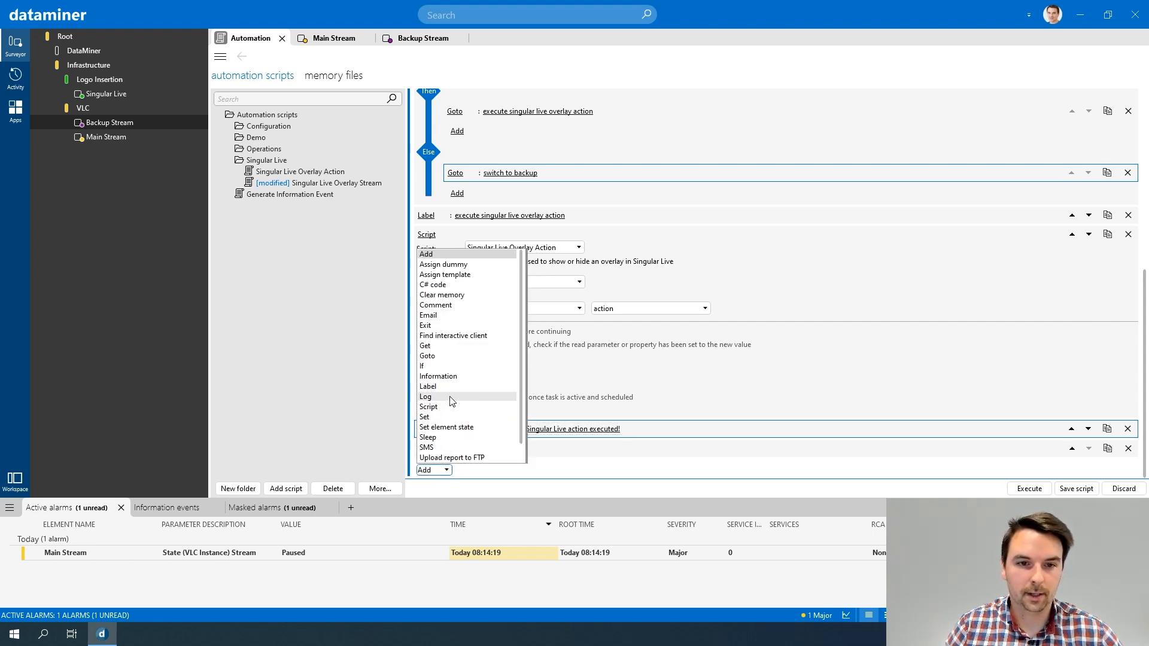
click(456, 265)
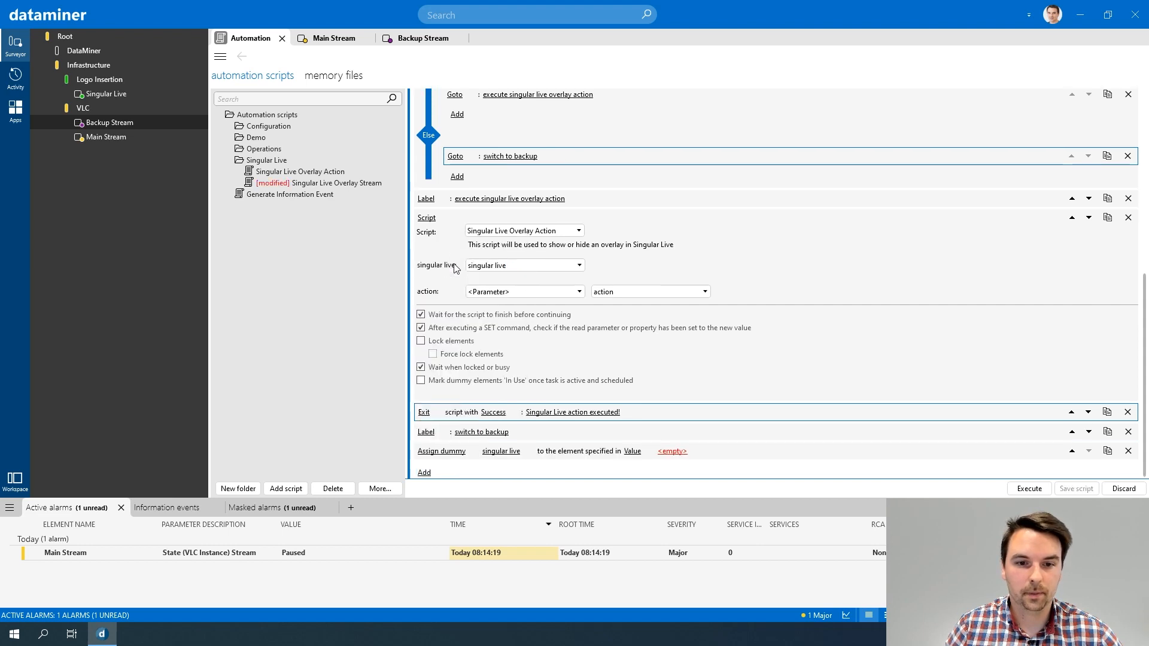
click(510, 450)
click(507, 481)
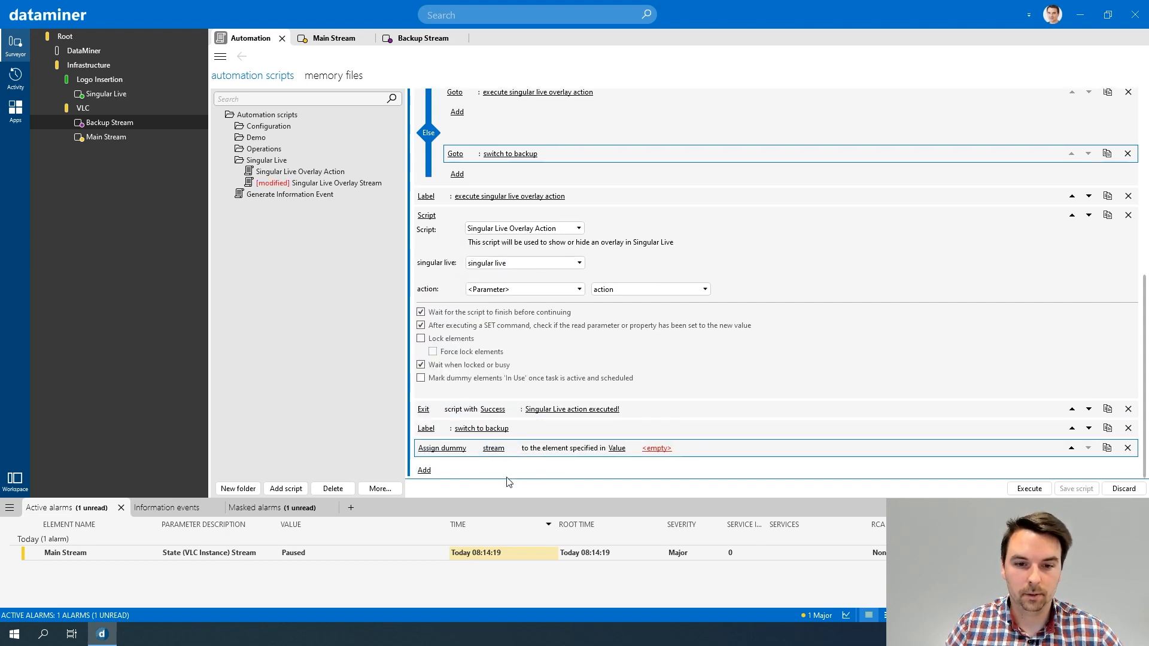
click(616, 450)
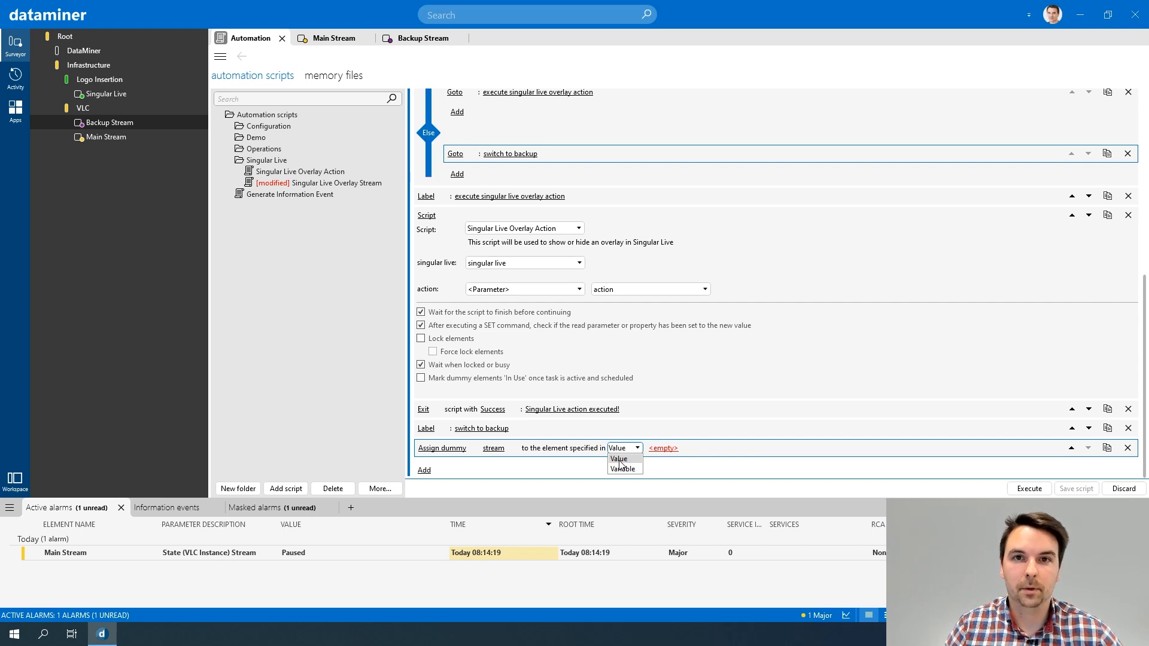
click(621, 460)
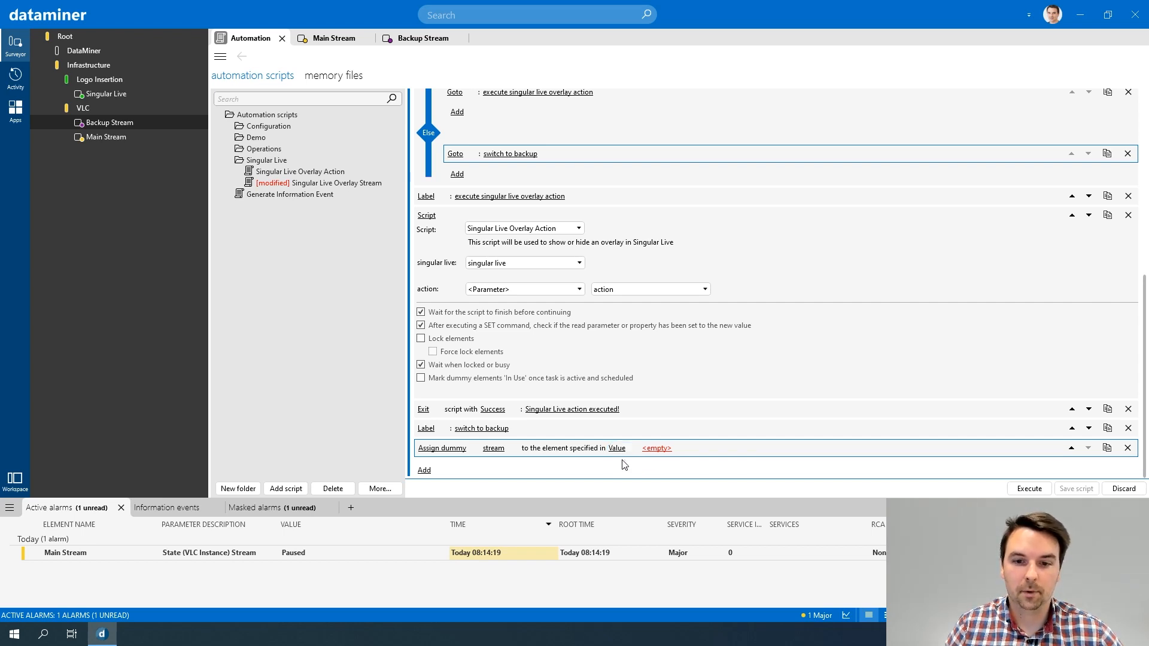
click(655, 449)
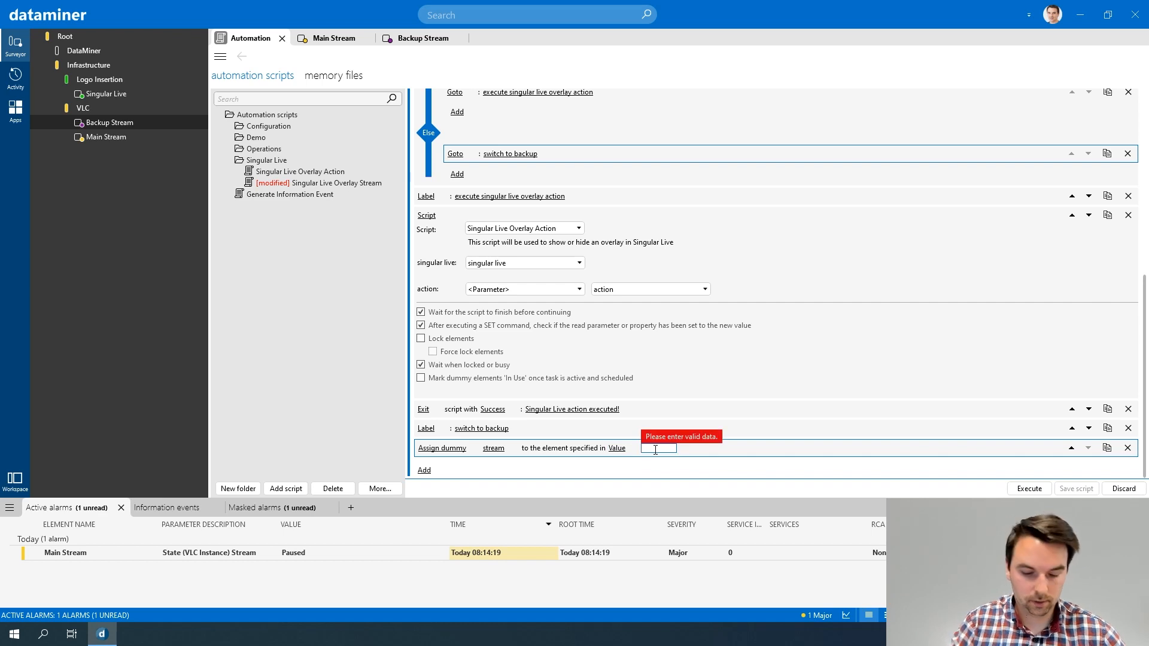
text(Backup Stream)
key(Return)
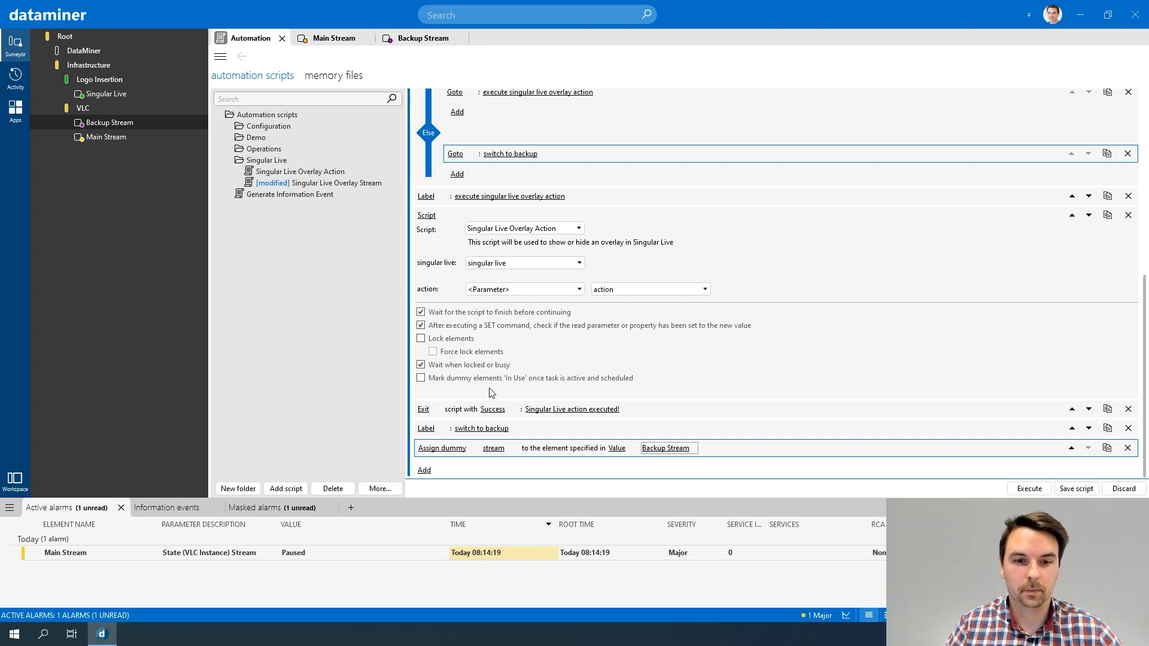
Step: Add an Assign template action after the Assign dummy action, setting the alarm template for the dummy stream to the value Main
click(424, 470)
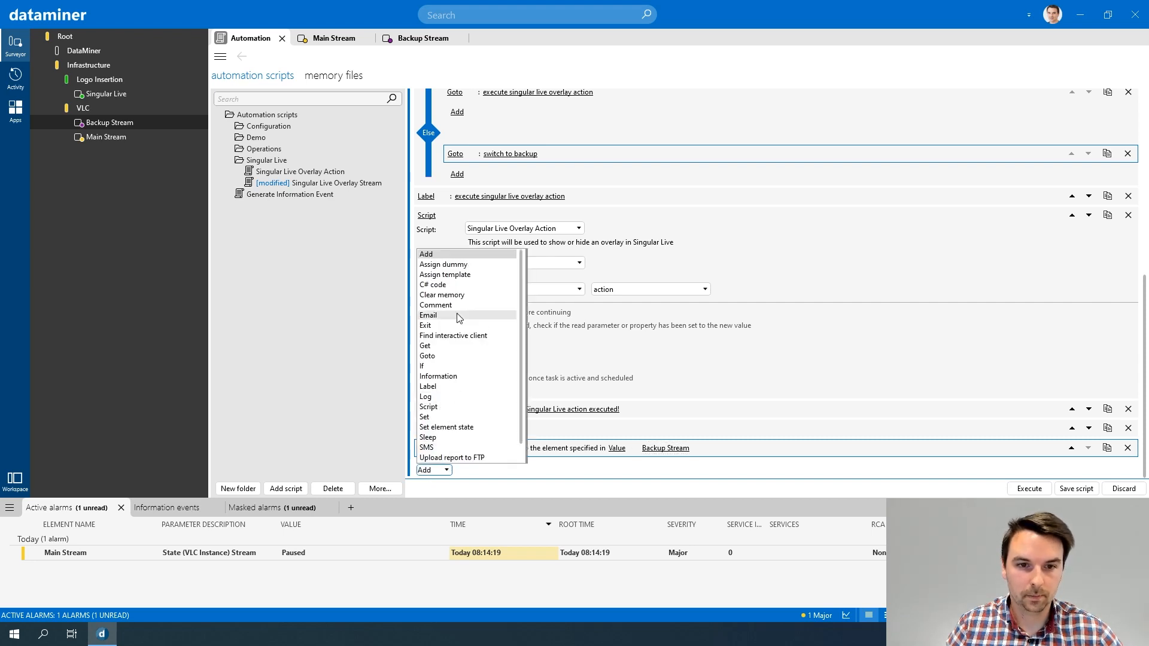
click(477, 277)
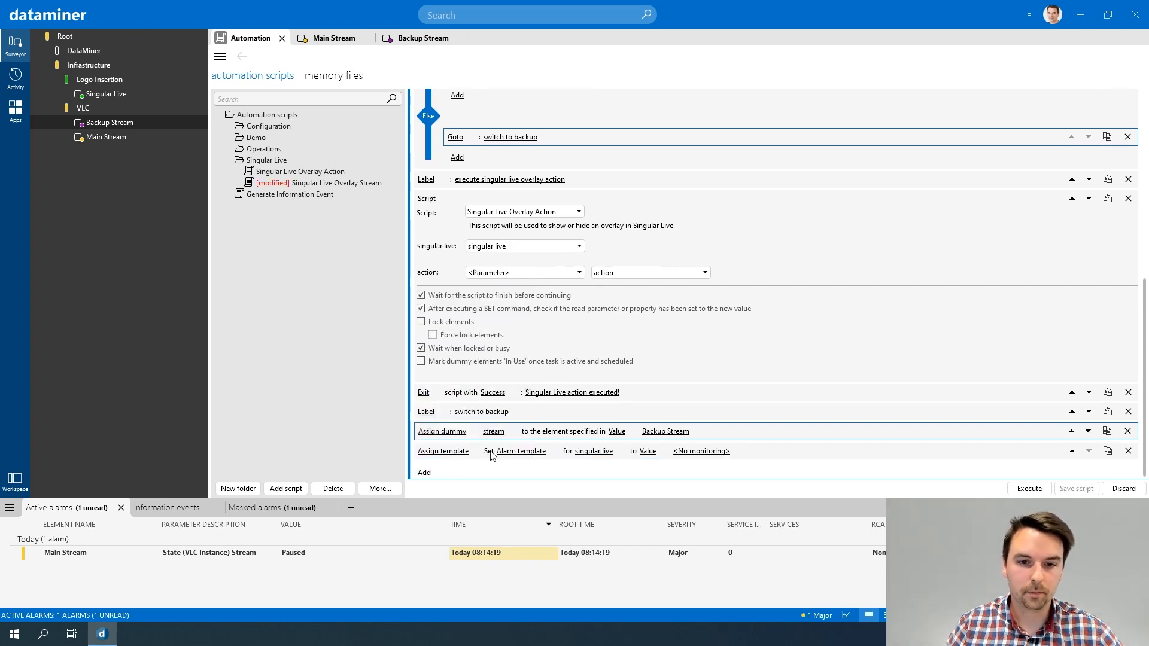
click(535, 459)
click(535, 456)
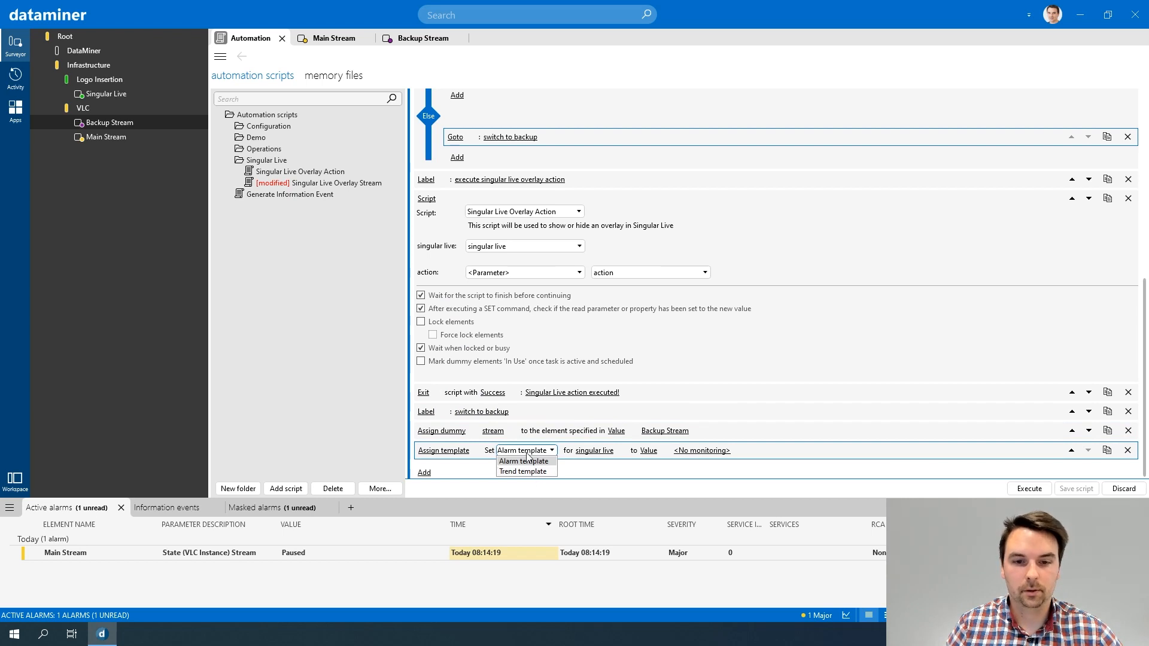
click(529, 461)
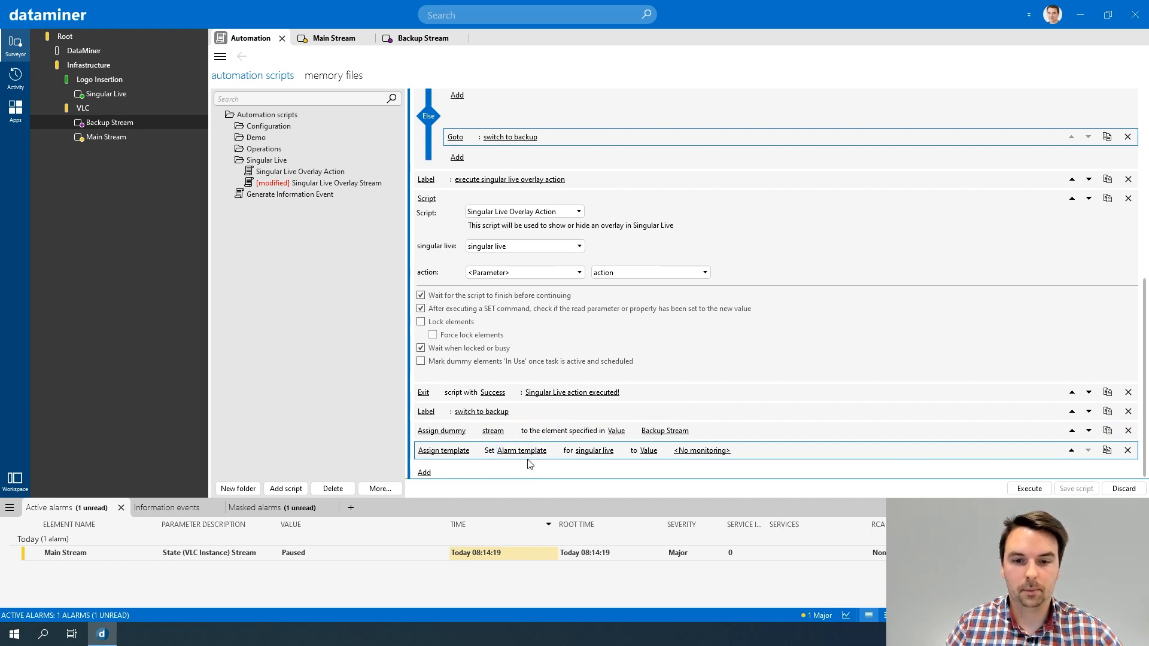
click(591, 452)
click(591, 482)
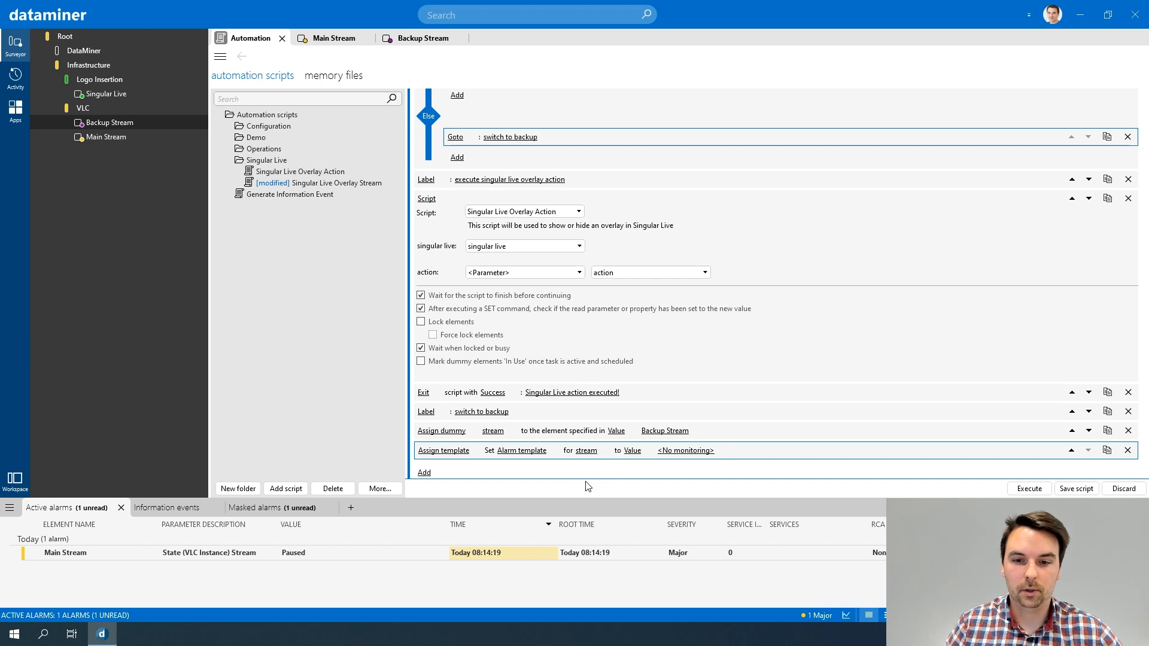
click(688, 451)
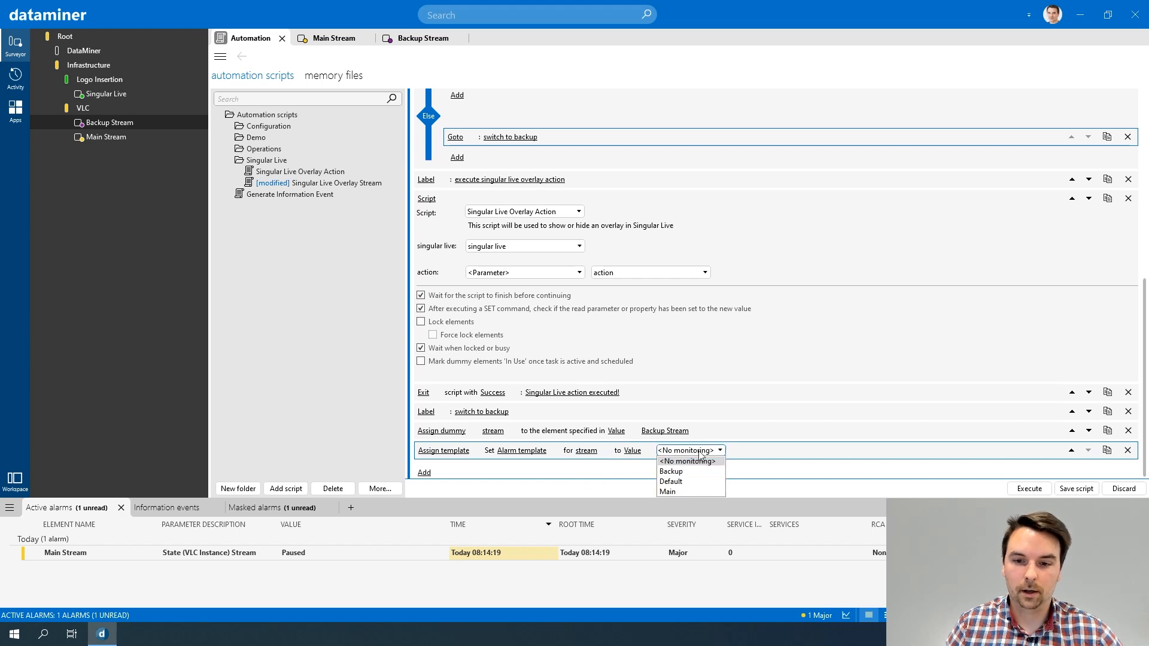
click(669, 492)
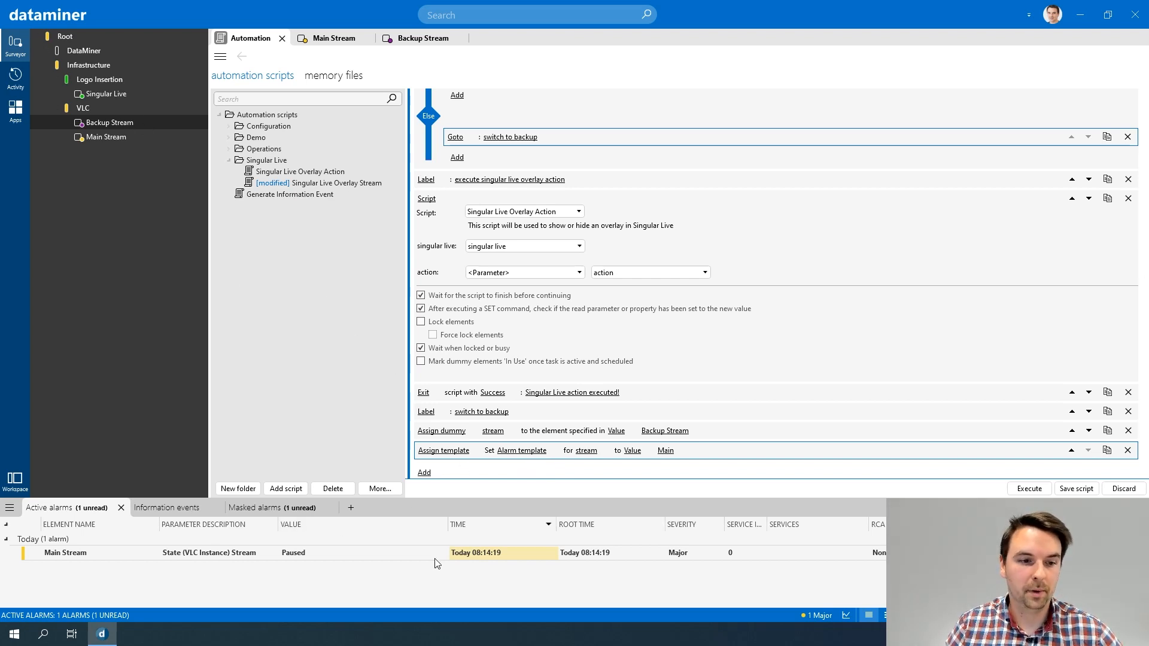
Step: Add a Set element state action that unmasks the element stream with the comment "Unmasking because my backup is active"
scroll(460, 460, down, 1)
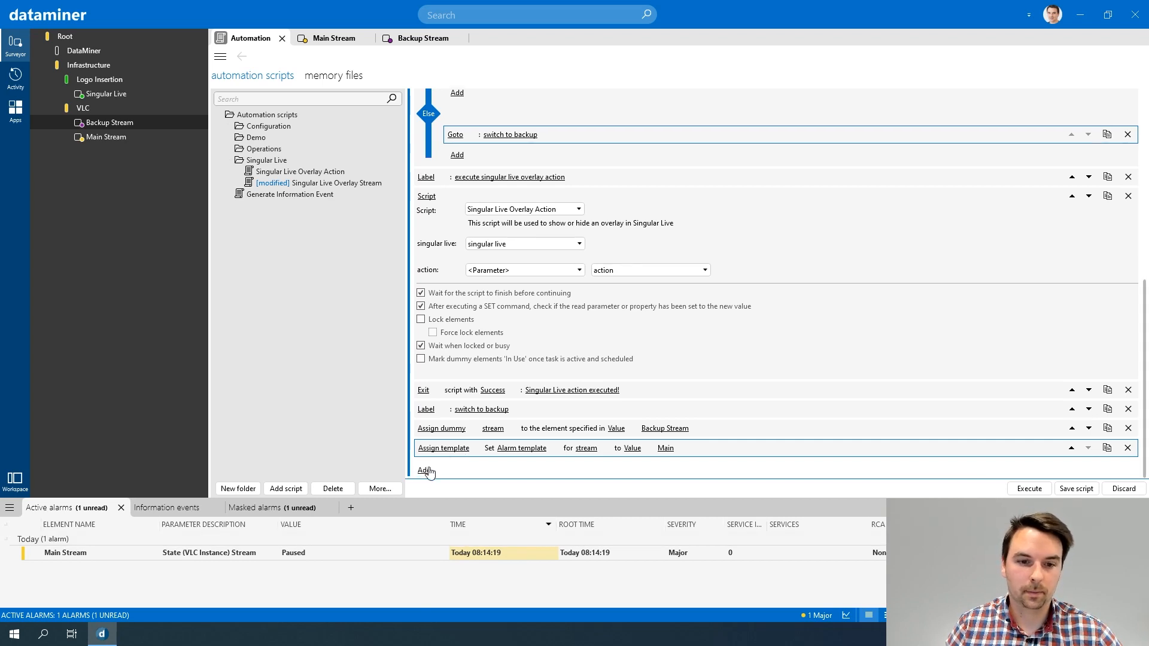
click(425, 471)
scroll(434, 452, down, 1)
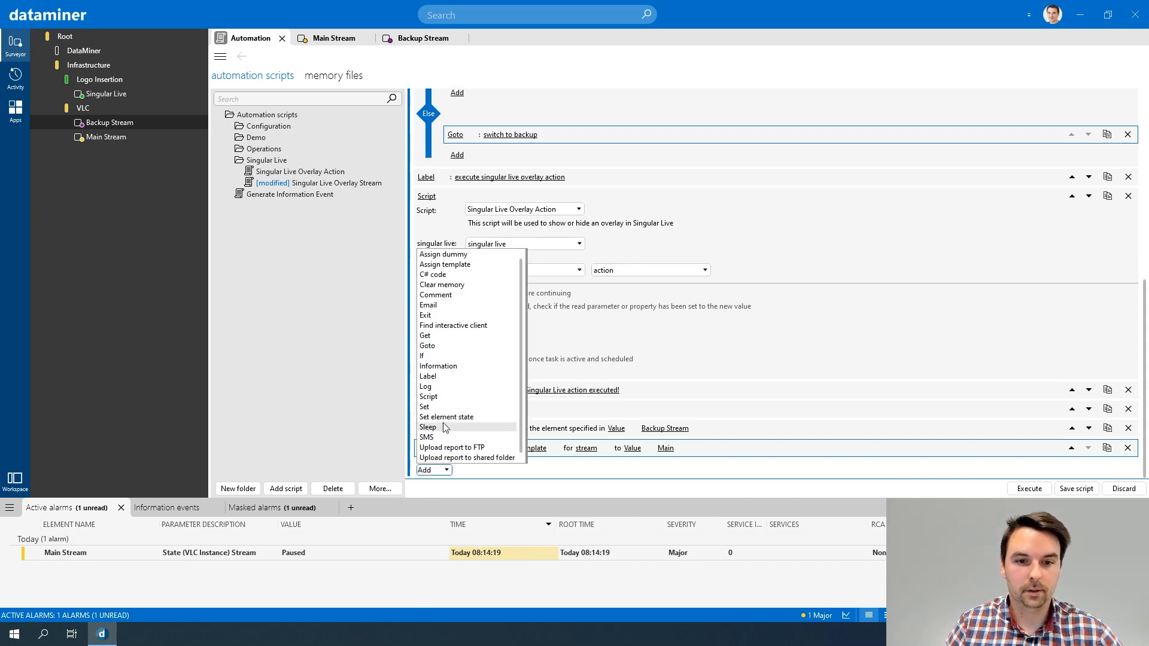
click(446, 418)
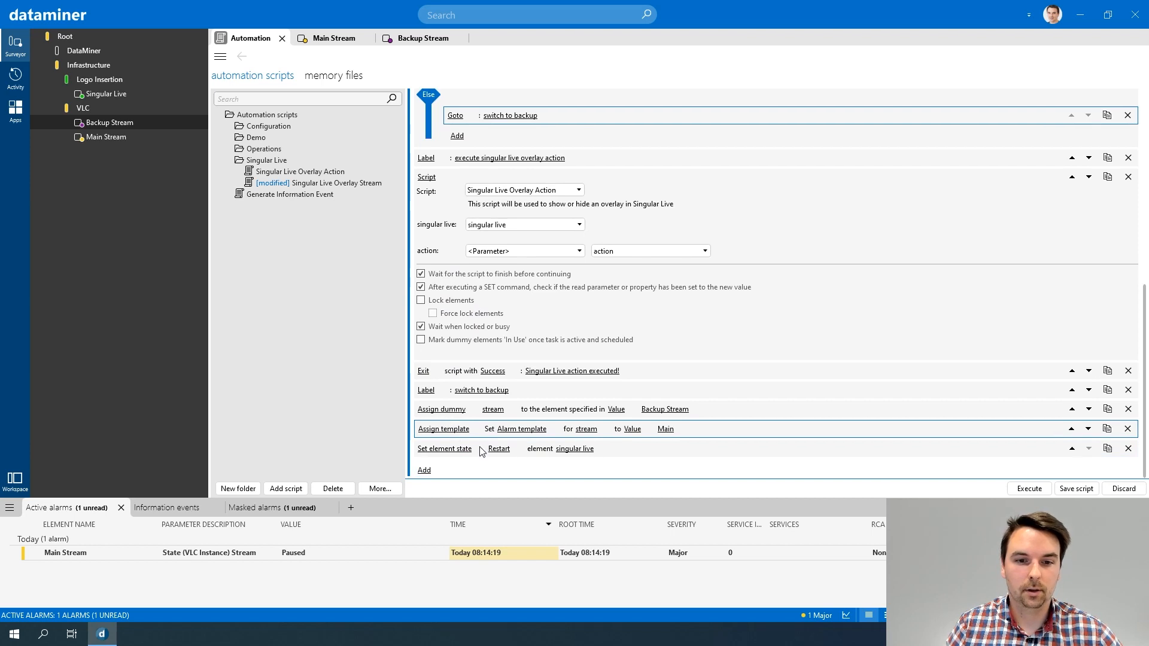
click(501, 452)
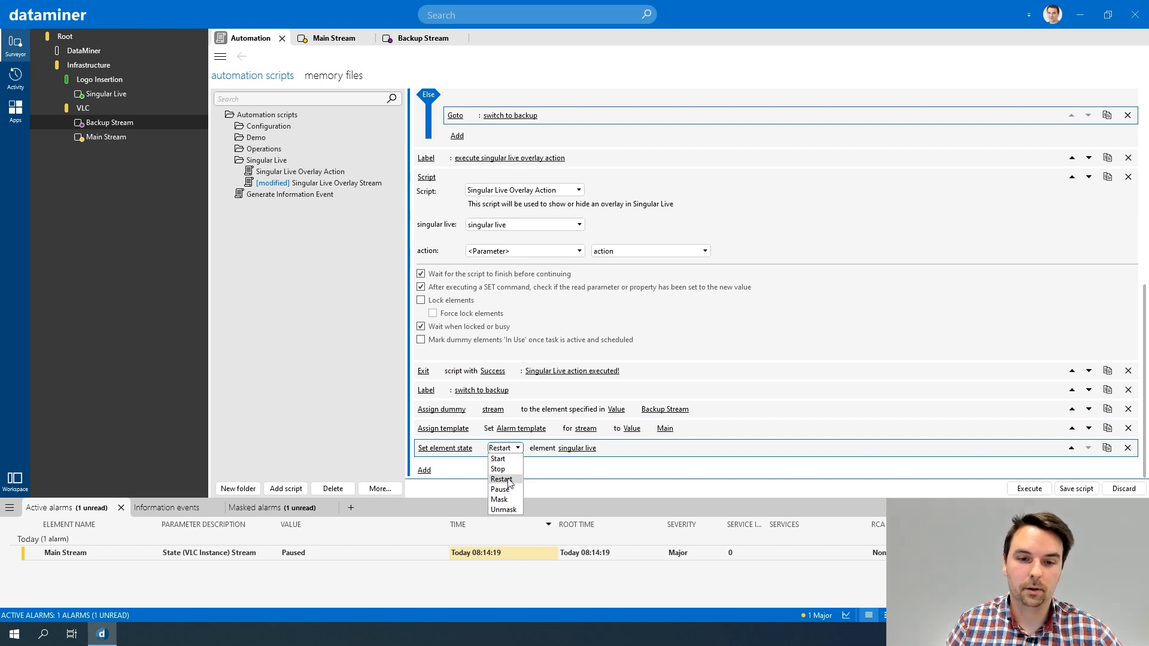
click(505, 510)
click(580, 457)
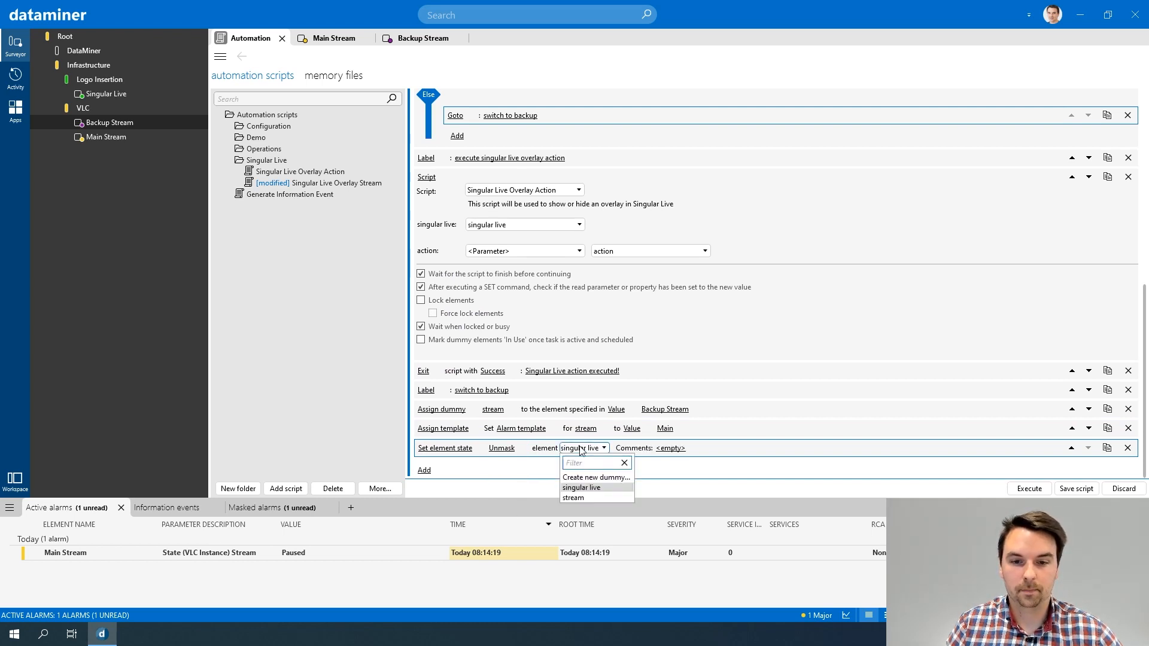
click(575, 497)
click(654, 448)
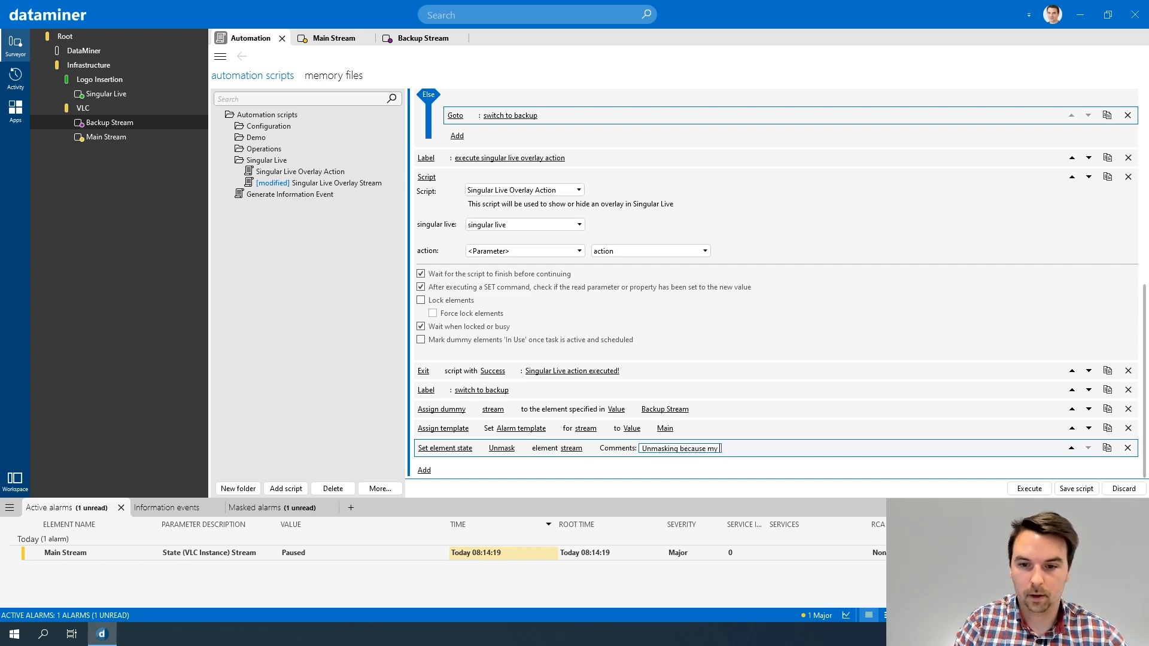
key(Return)
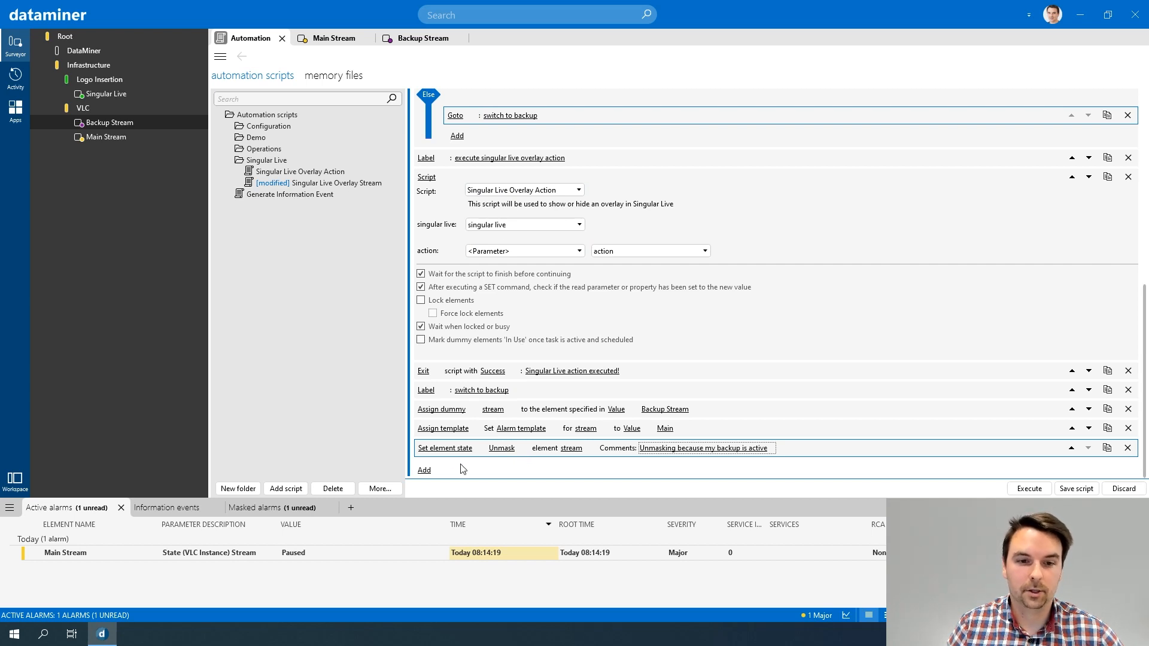
Step: Add an If action at the end of the script with a condition on the stream dummy's parameter VLC Instances: State
scroll(452, 422, up, 3)
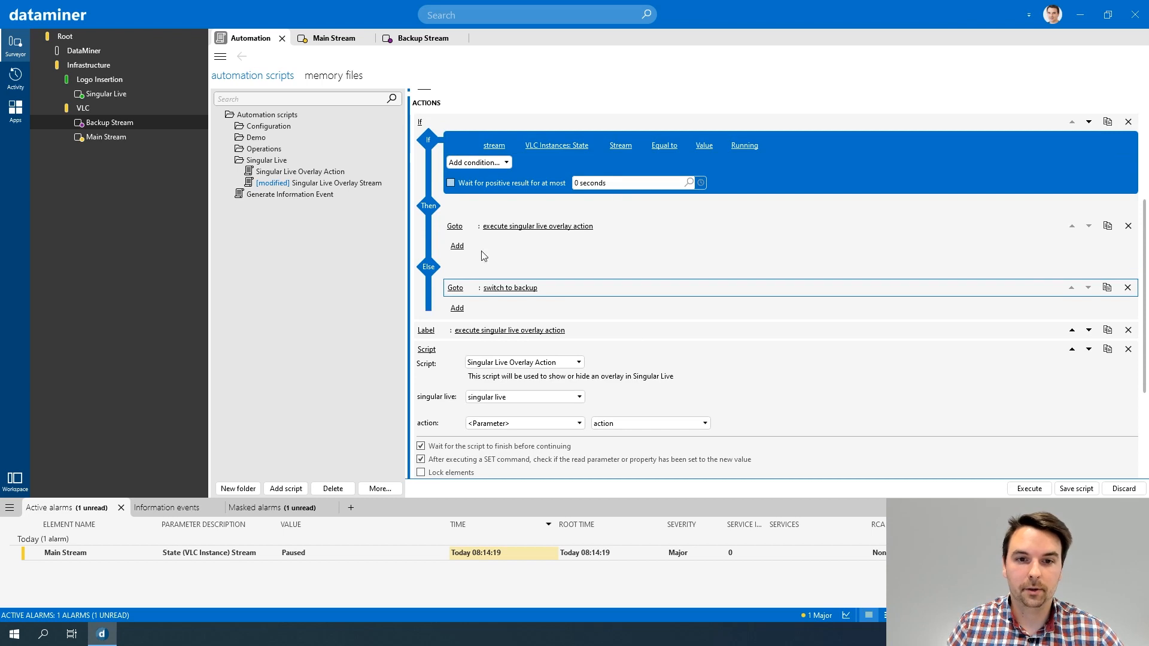
scroll(495, 277, down, 3)
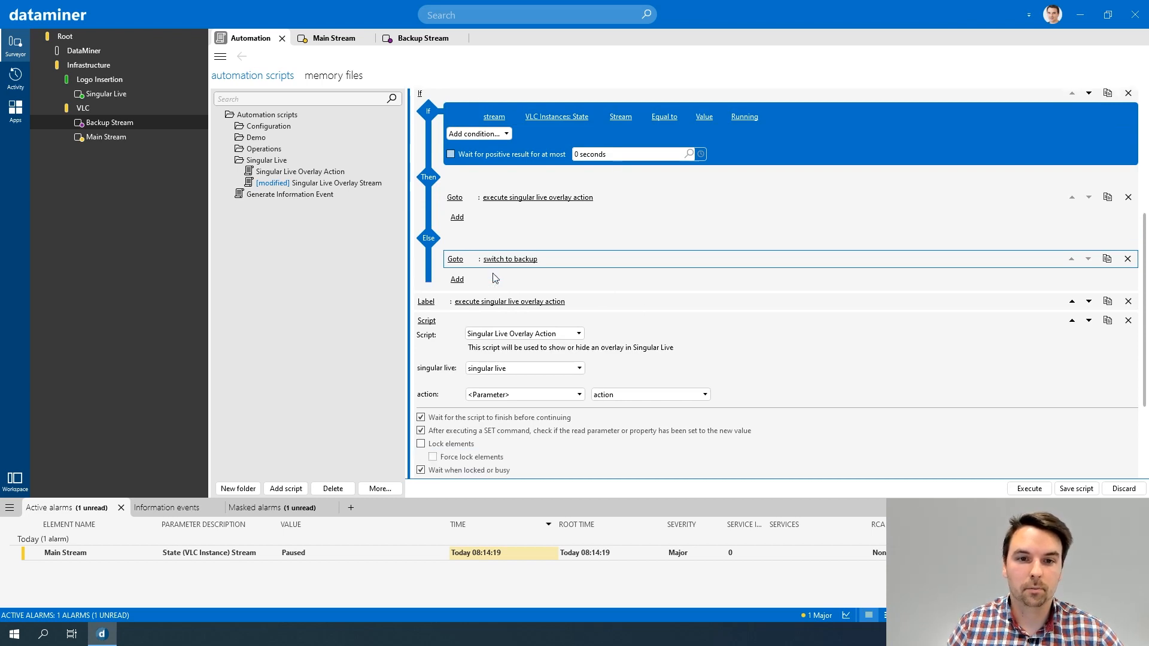
click(424, 470)
click(436, 366)
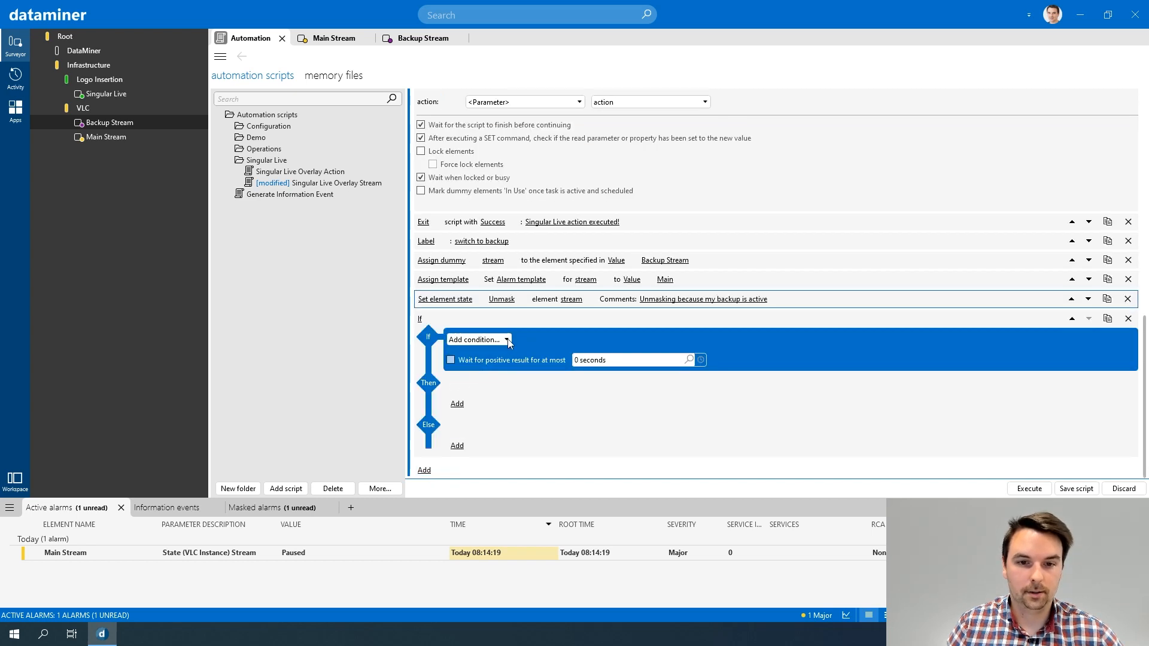
click(507, 340)
click(509, 351)
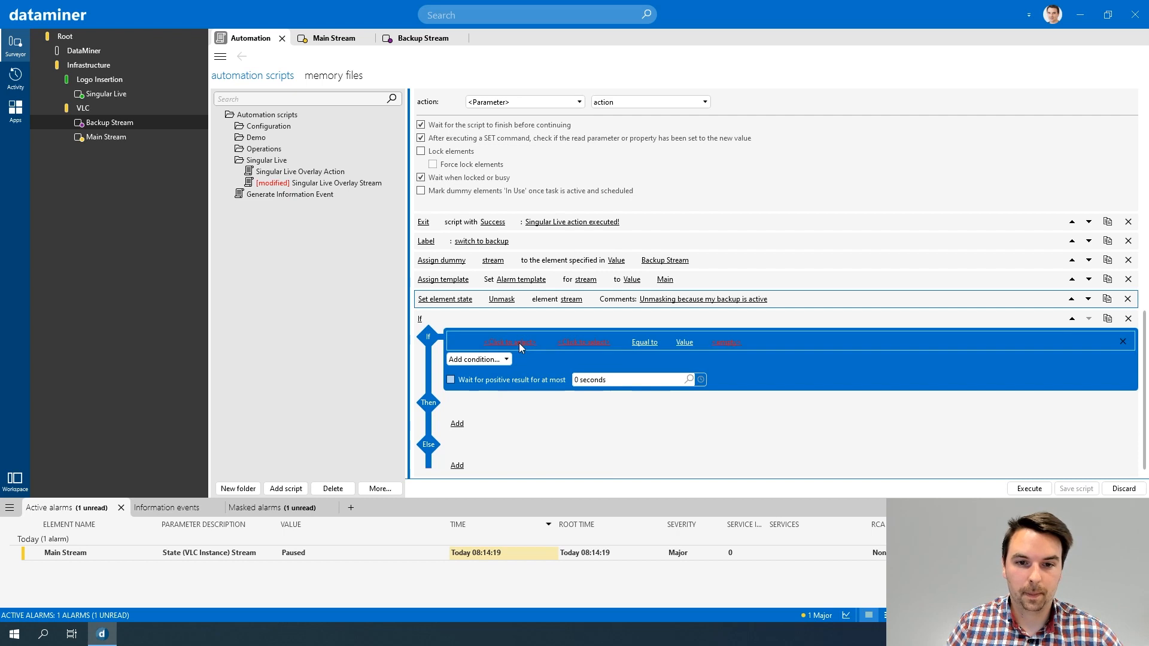
click(509, 343)
click(506, 389)
click(559, 342)
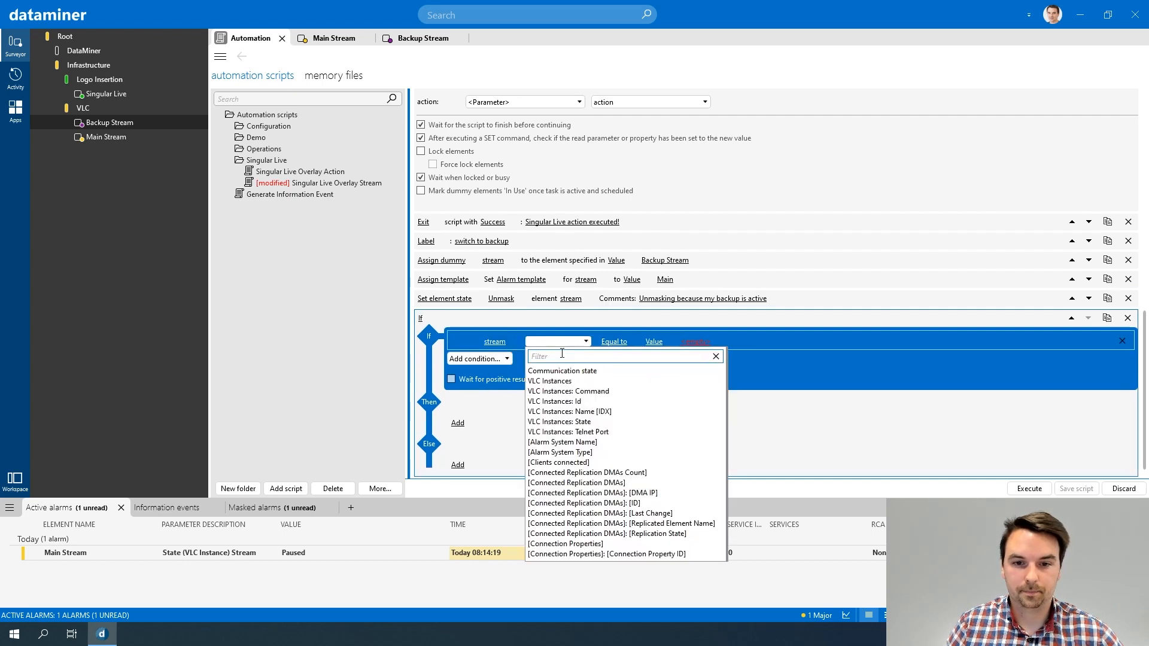
click(578, 422)
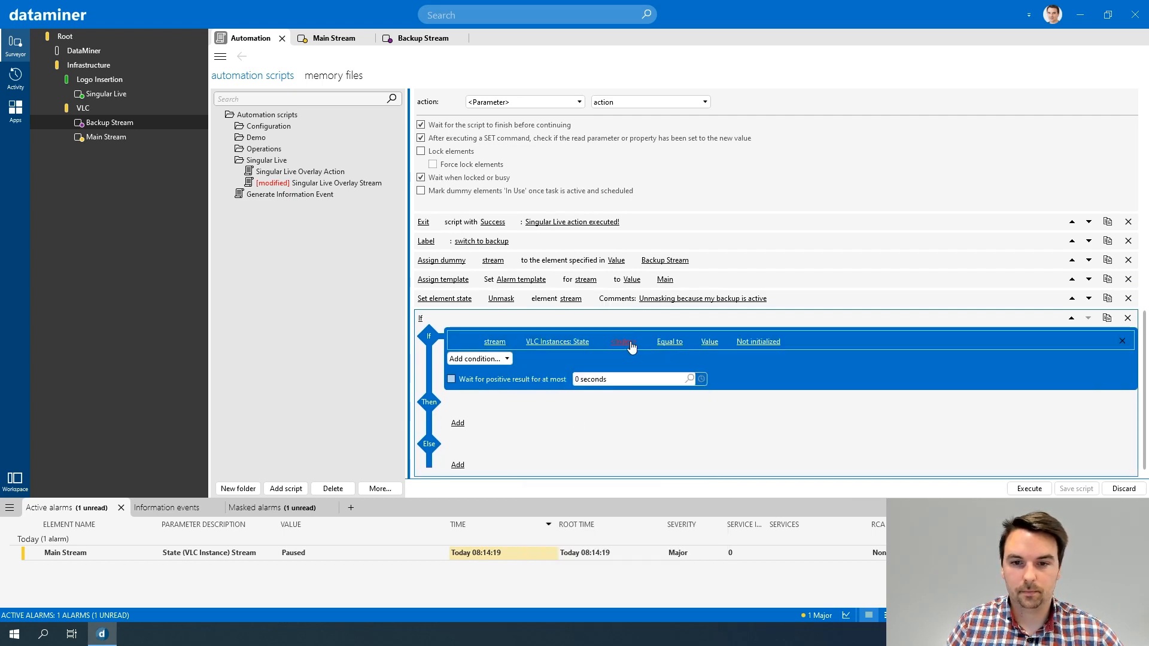
Step: Complete the new If condition with the index Stream, the comparison Equal to and the value Running
click(631, 343)
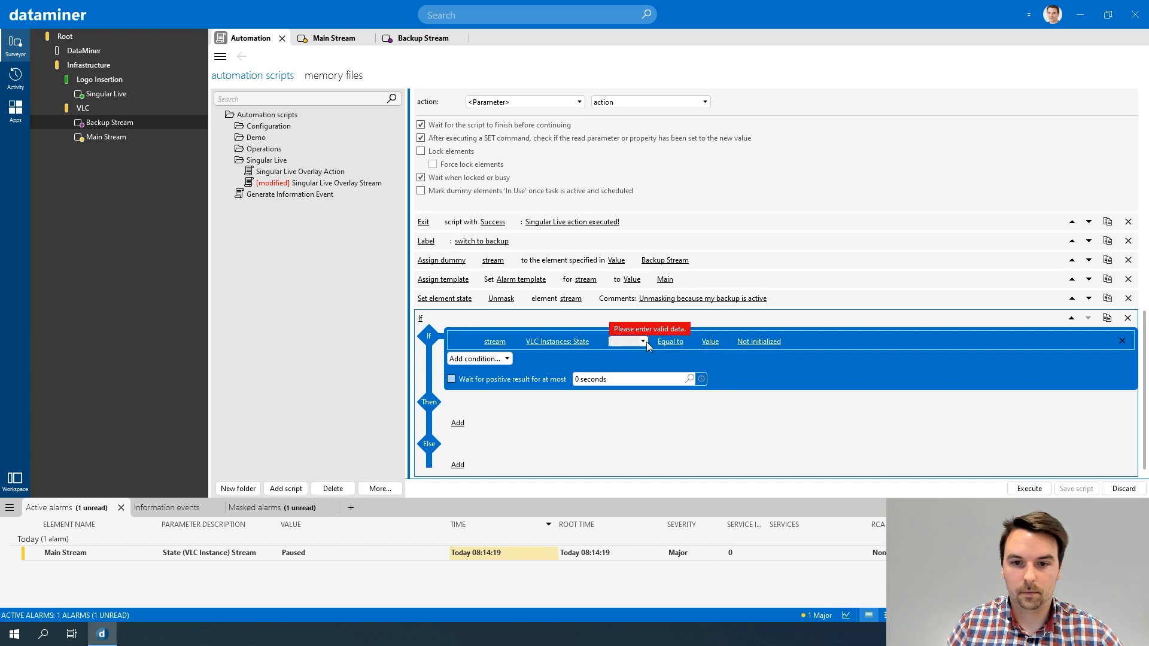
click(643, 342)
click(626, 371)
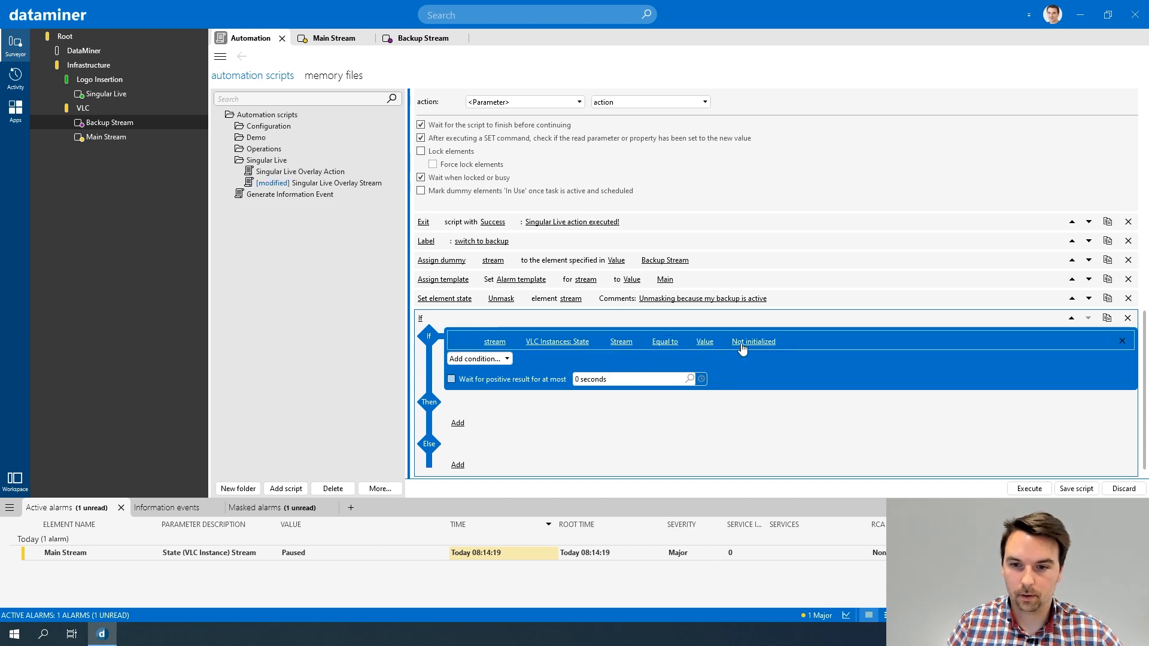
click(745, 347)
click(689, 352)
click(658, 372)
click(673, 377)
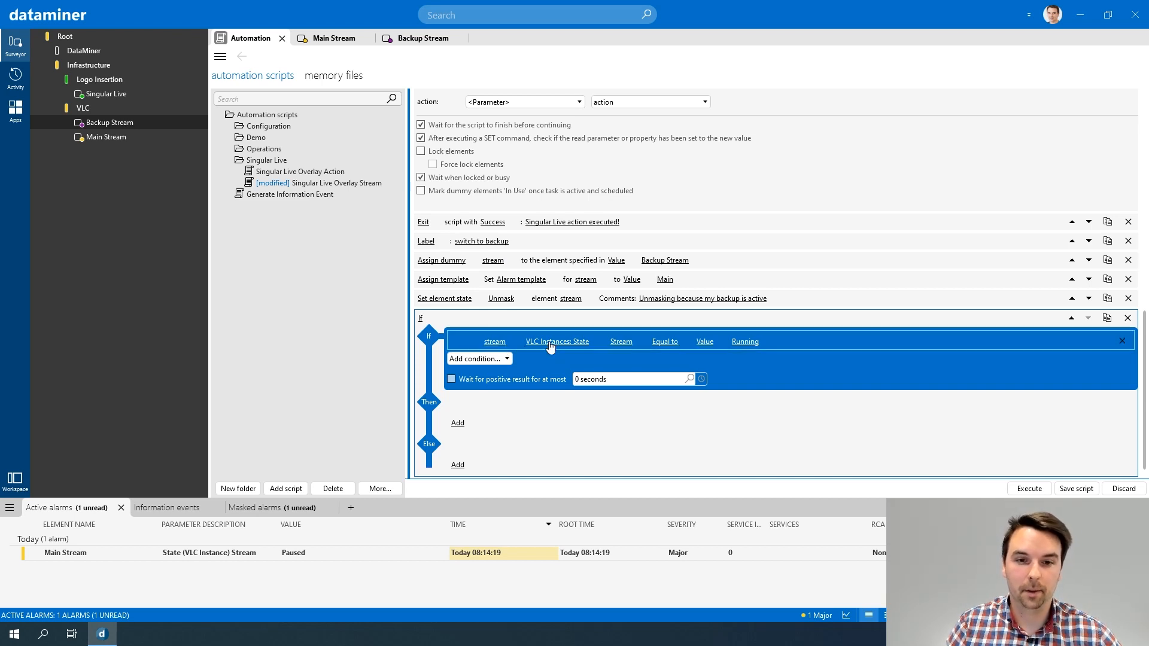
Step: Add a Goto action to the new If's Then branch that jumps to the label "execute singular live overlay action"
scroll(548, 353, down, 1)
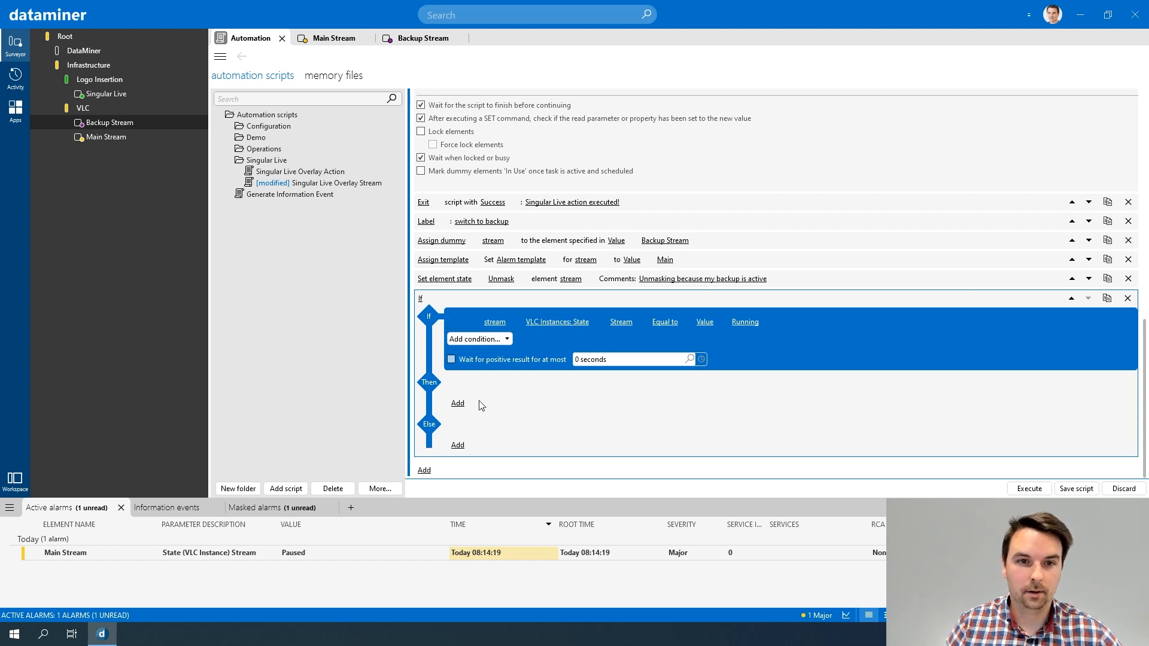
scroll(480, 401, up, 5)
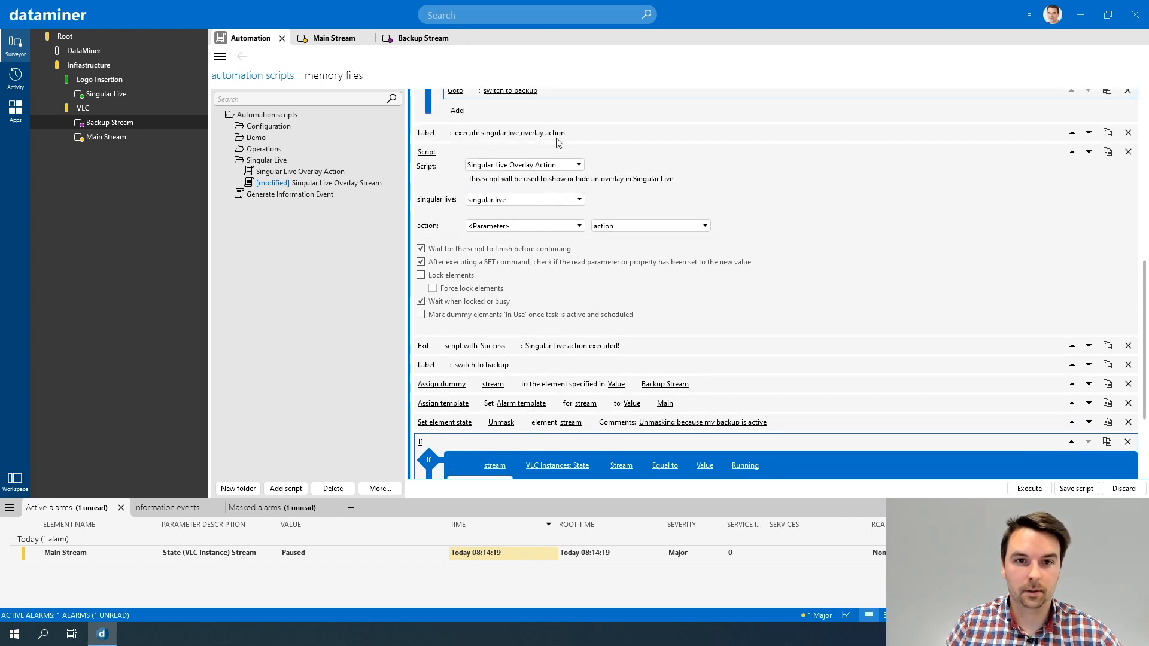
scroll(527, 378, down, 4)
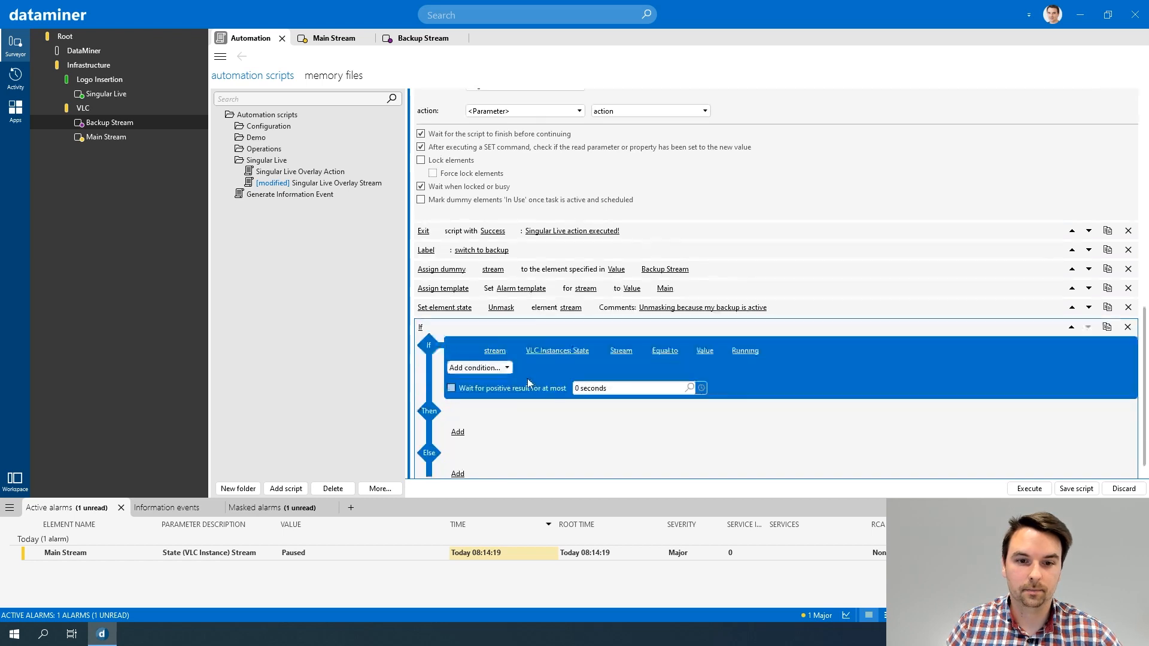
scroll(528, 383, down, 1)
click(458, 403)
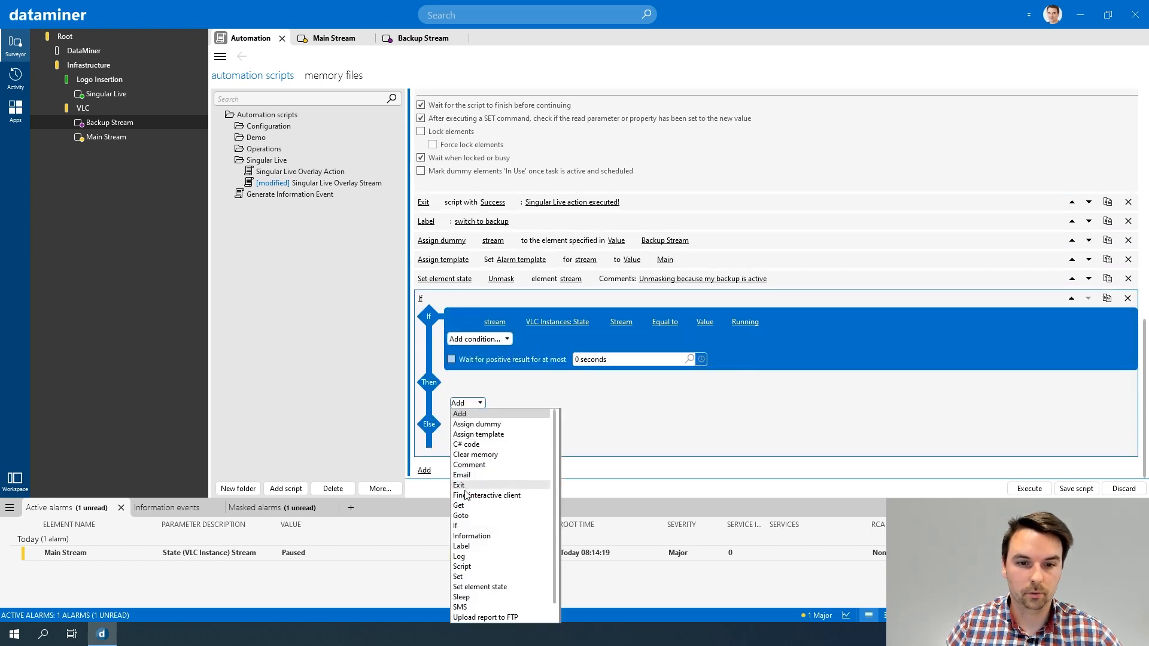
click(461, 516)
click(516, 403)
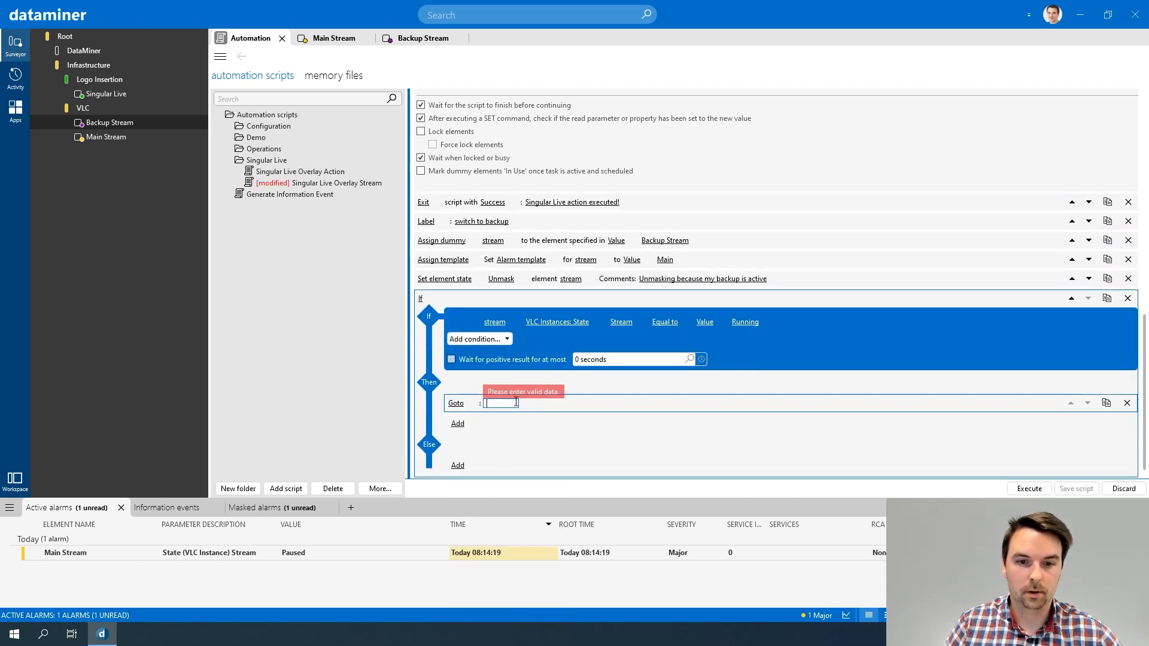
scroll(641, 377, up, 5)
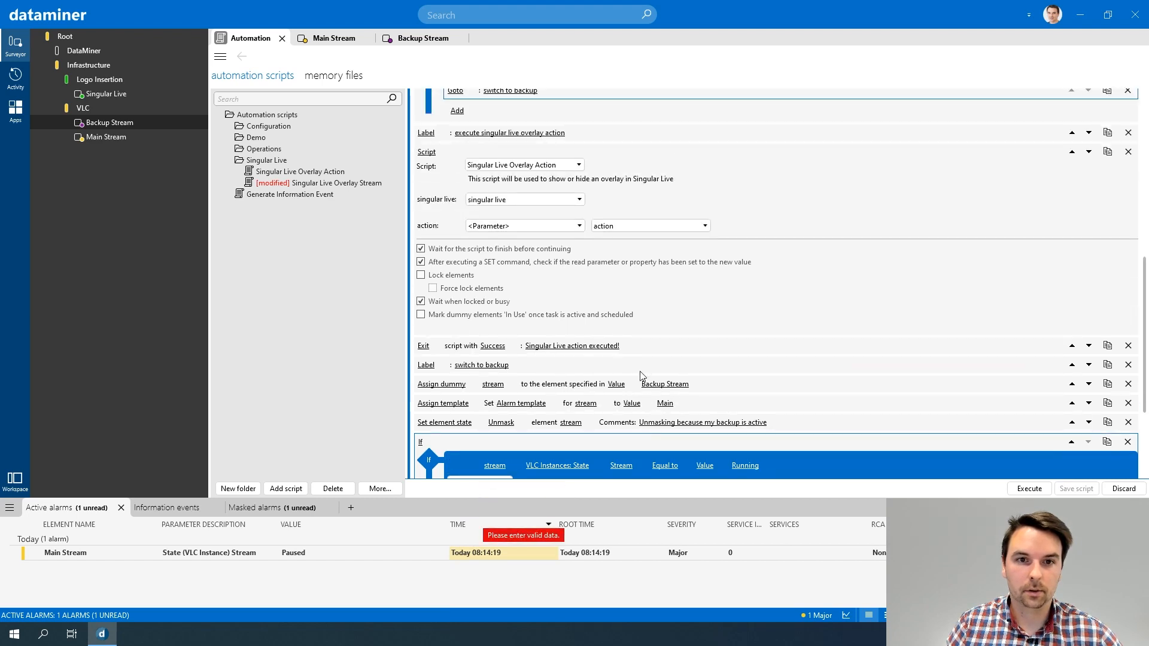
scroll(641, 376, down, 4)
text(execute singular live overlay action)
key(Return)
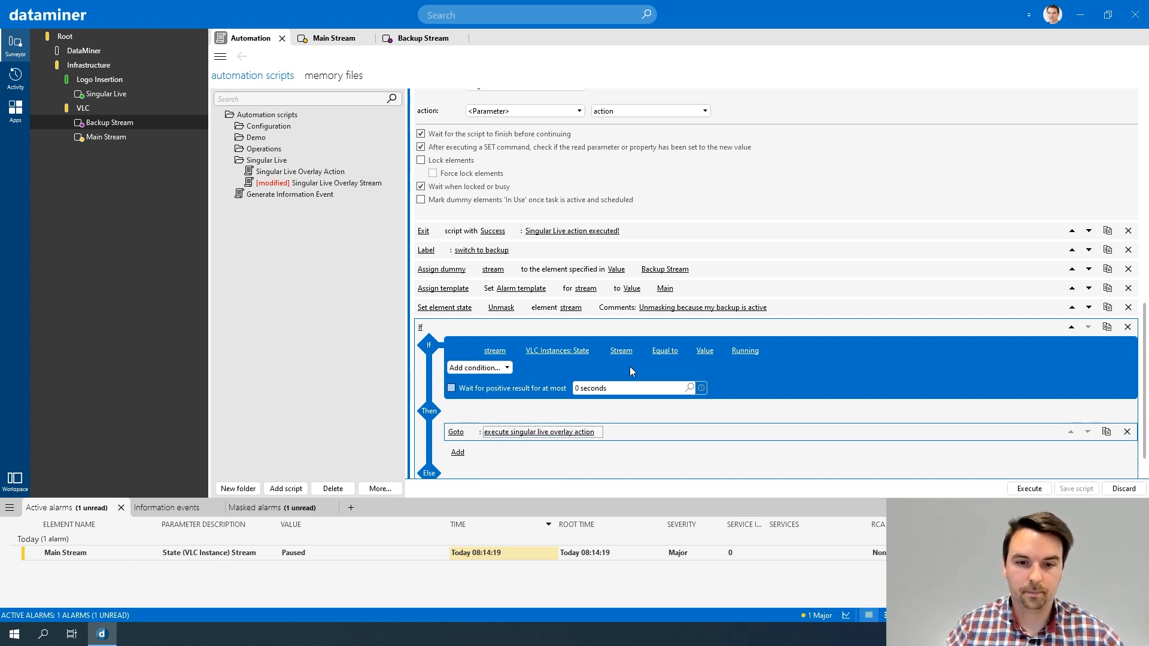
Step: Add an Exit action to the last If's Else branch that ends the script with Failure and the message "Backup stream is not active!"
scroll(629, 366, up, 3)
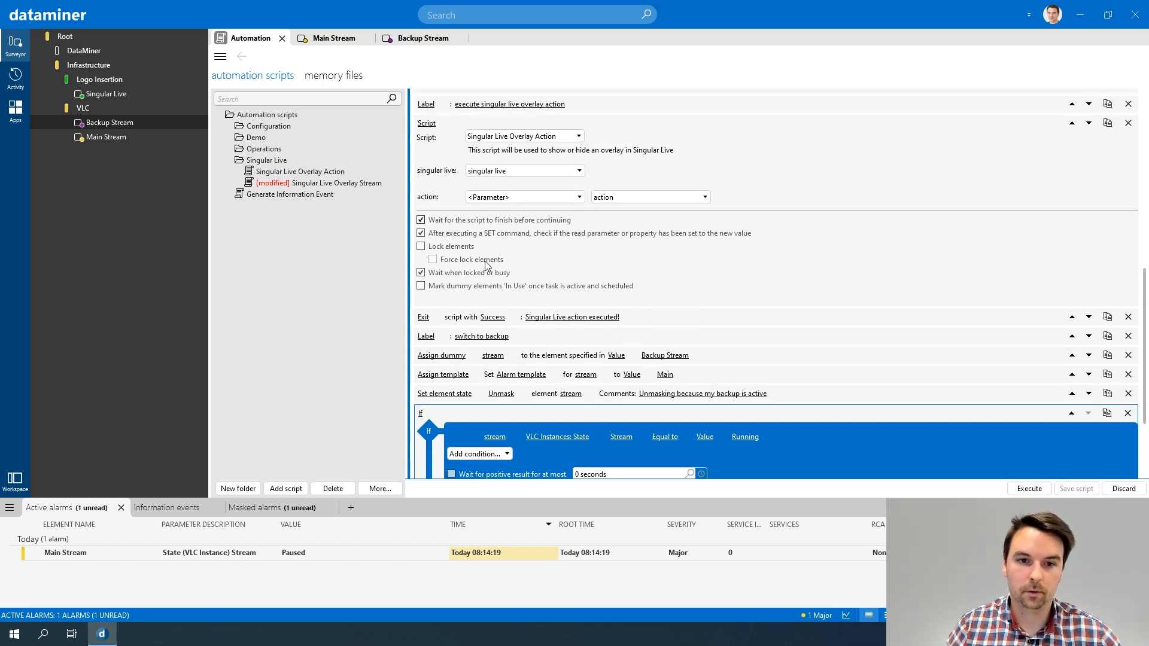
scroll(551, 248, down, 5)
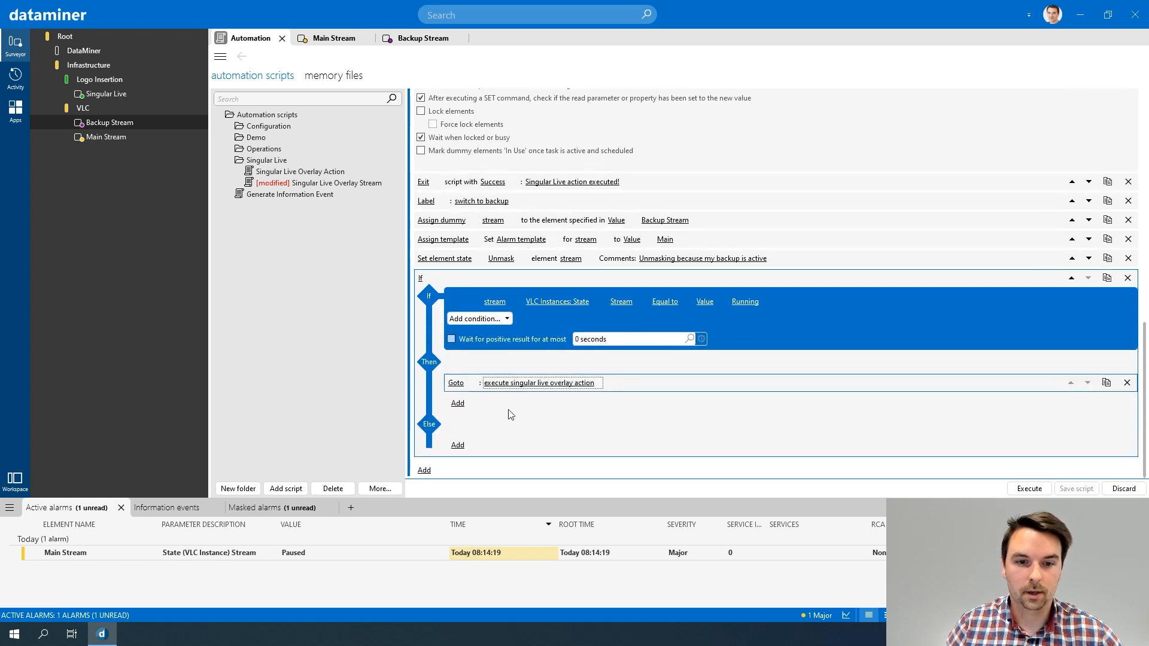
click(457, 445)
click(464, 446)
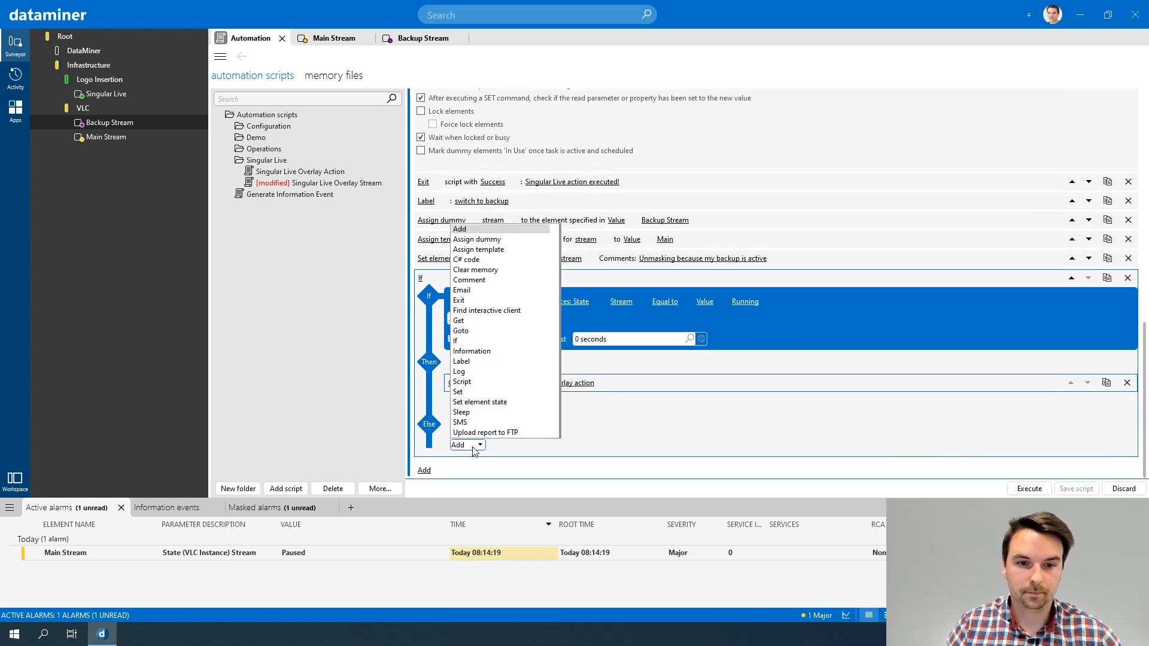
click(492, 300)
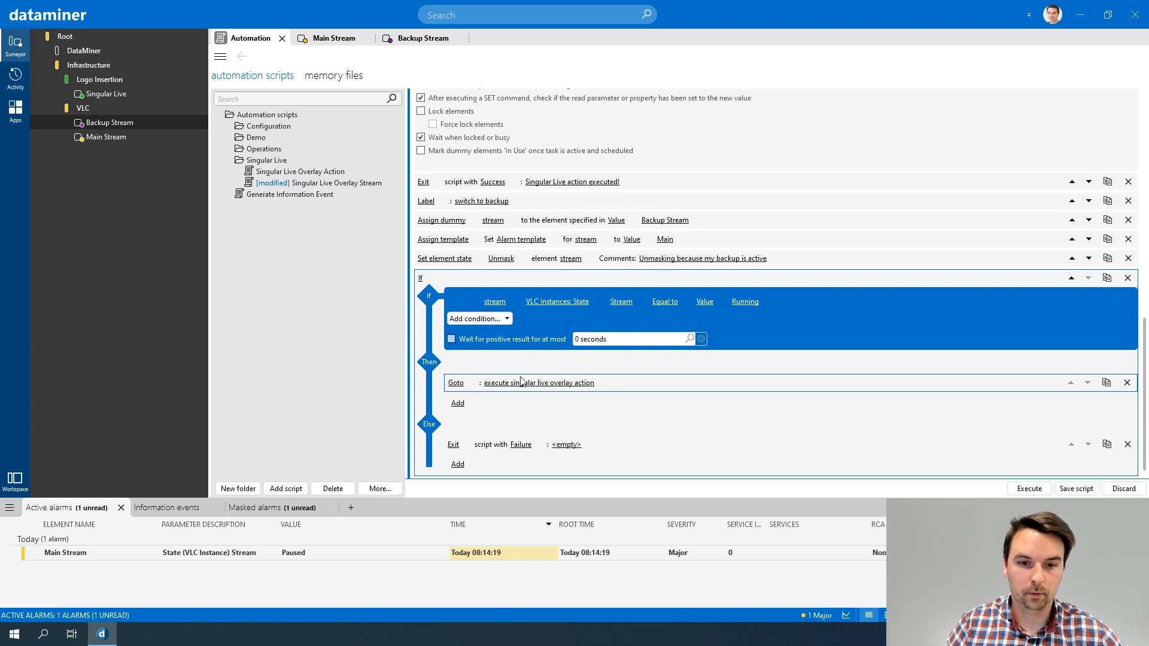
click(566, 445)
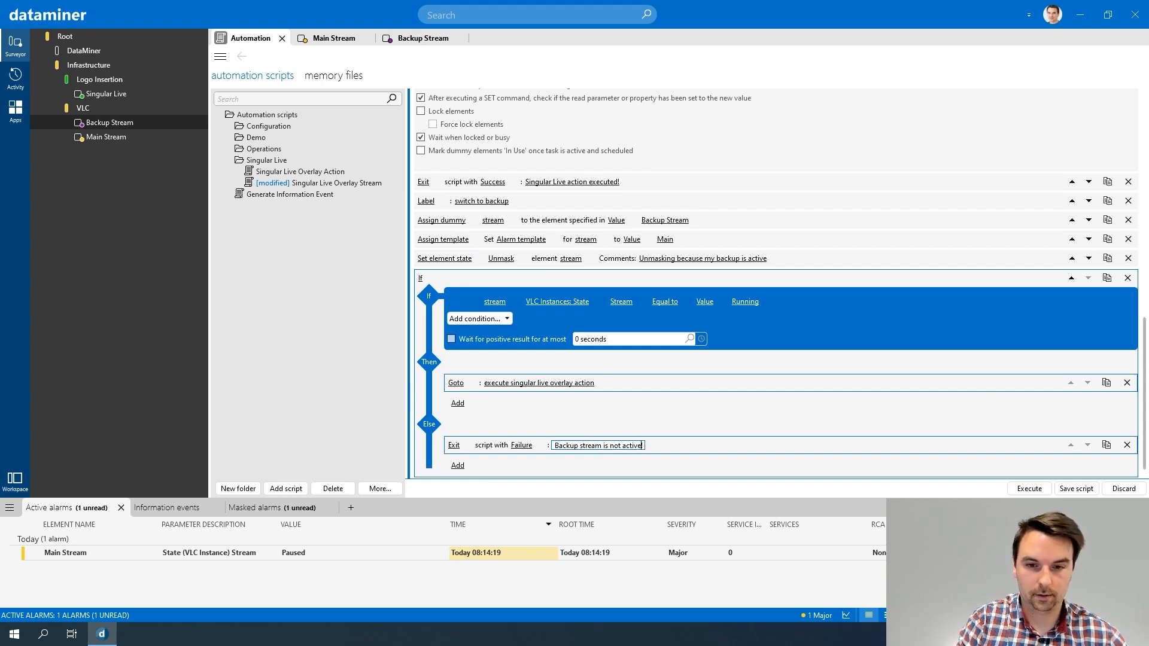
Step: Review the script's actions from the first If to the final Else branch and save the Singular Live Overlay Stream script
scroll(620, 425, up, 3)
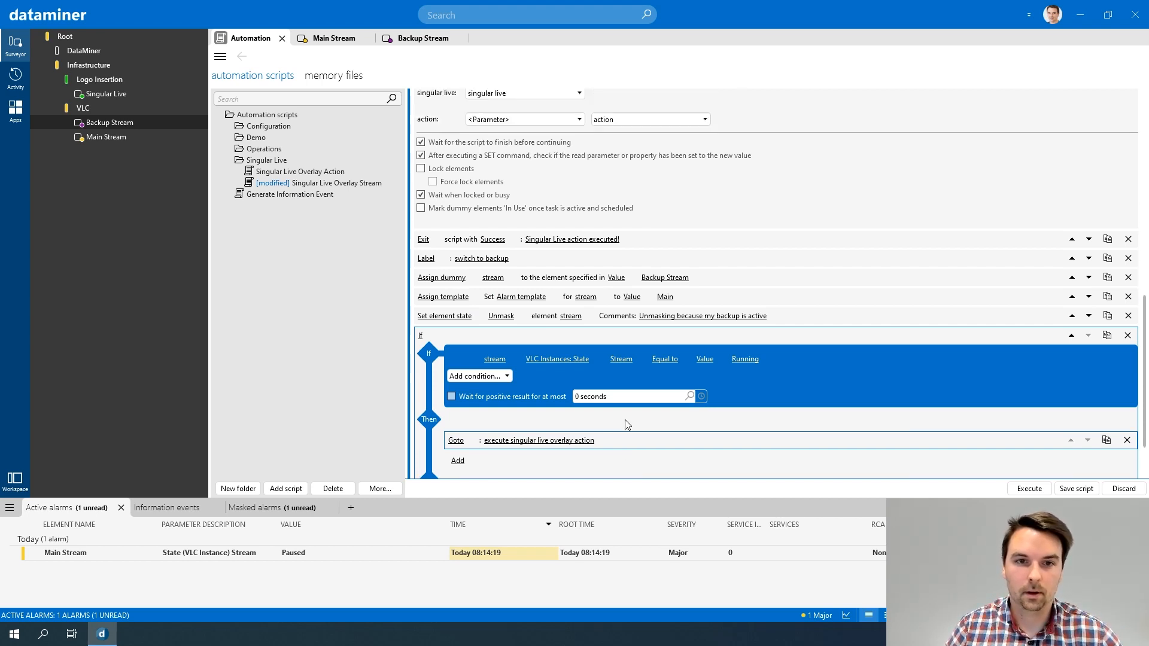
scroll(617, 426, down, 2)
scroll(619, 419, up, 12)
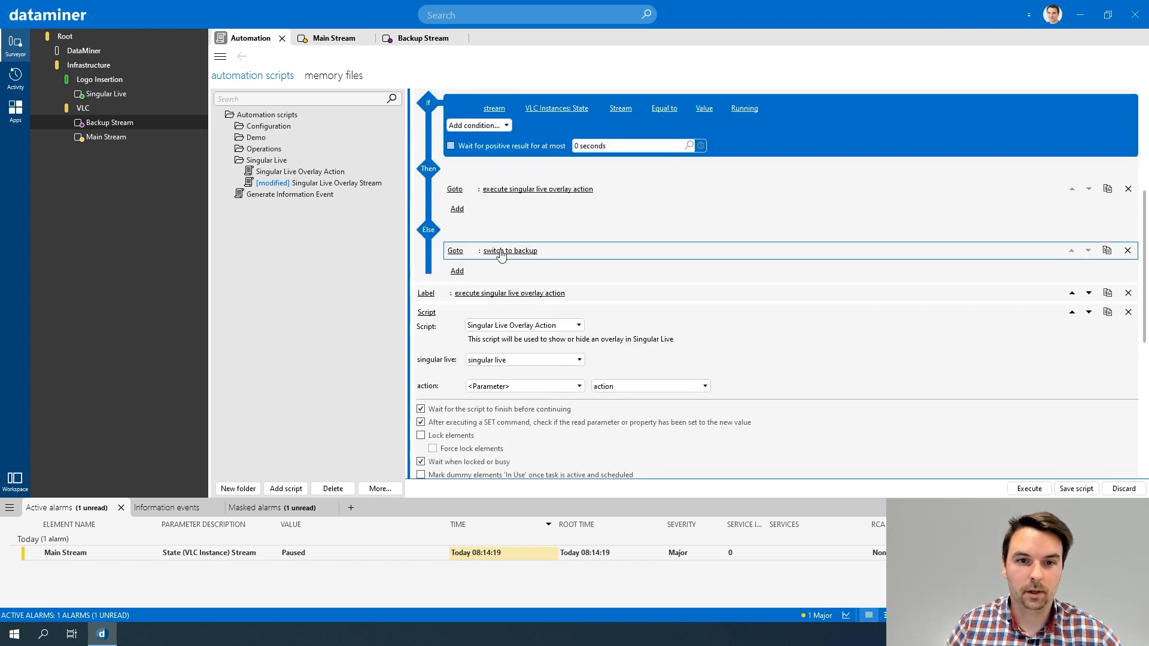
scroll(482, 165, up, 1)
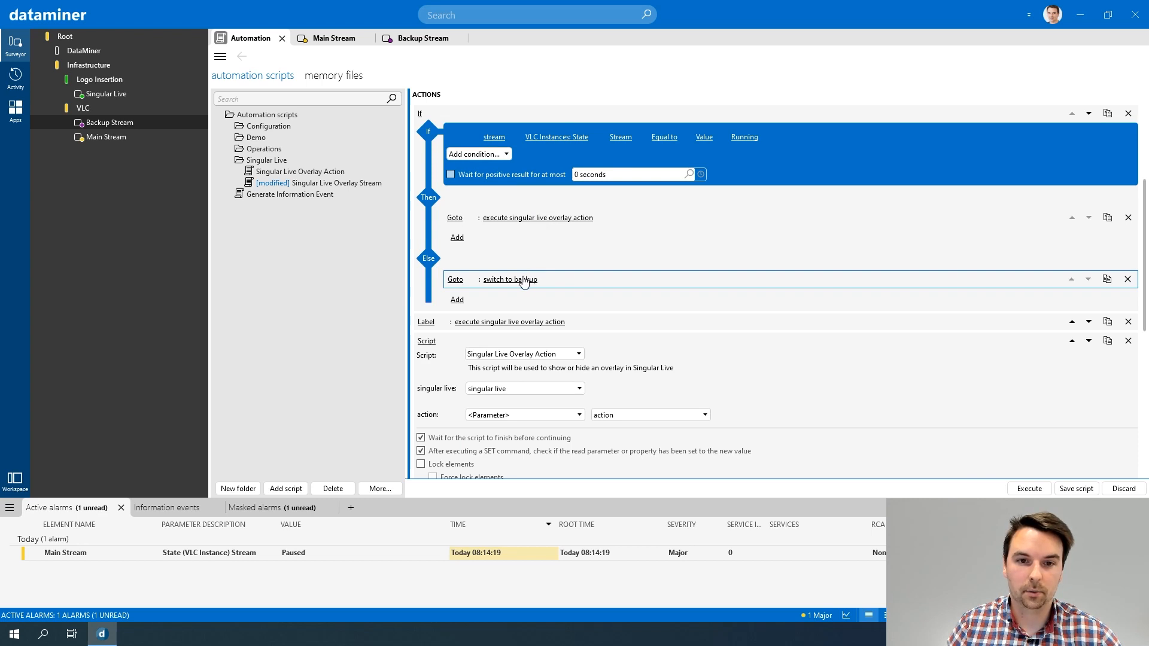
scroll(524, 283, down, 11)
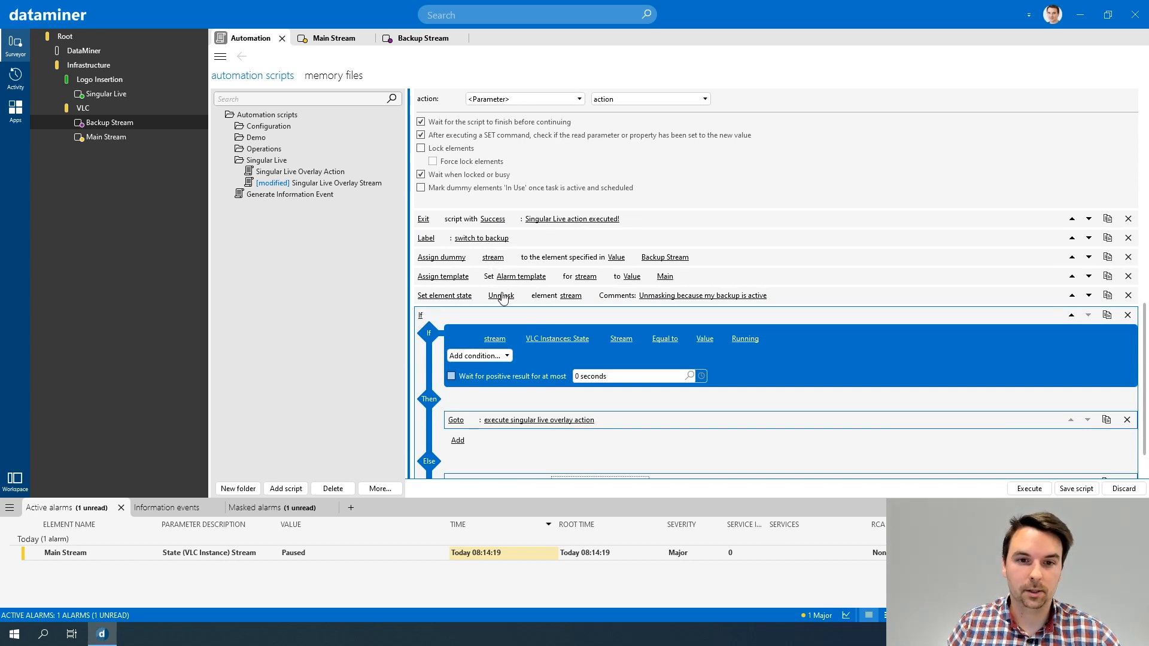
scroll(502, 296, down, 2)
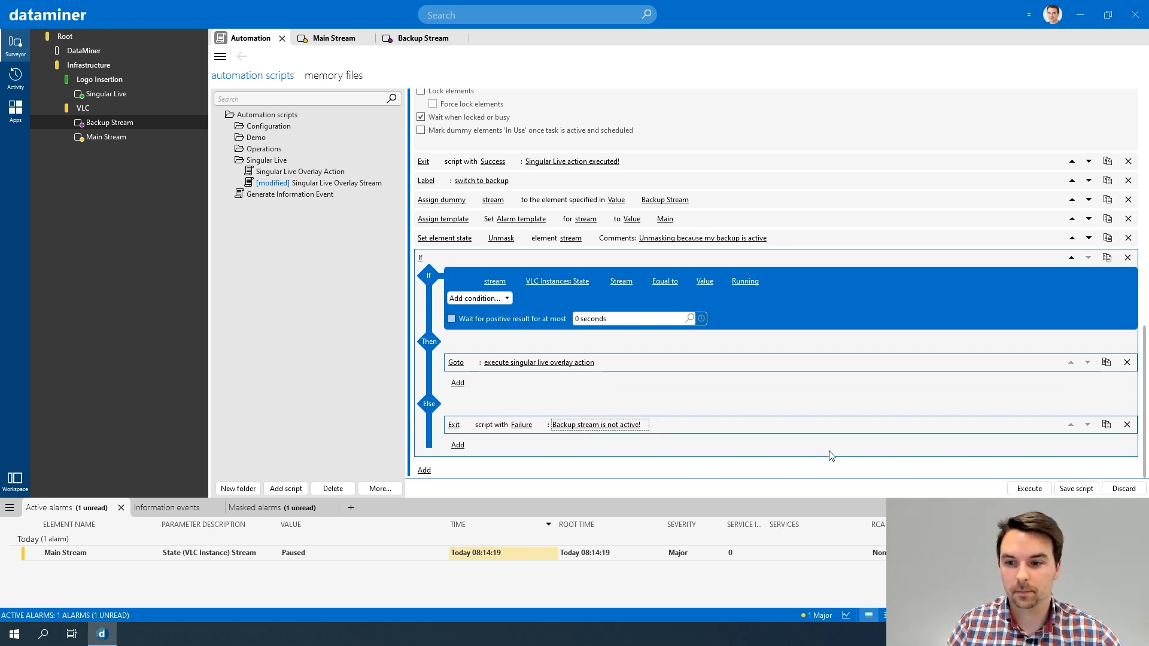
click(1060, 487)
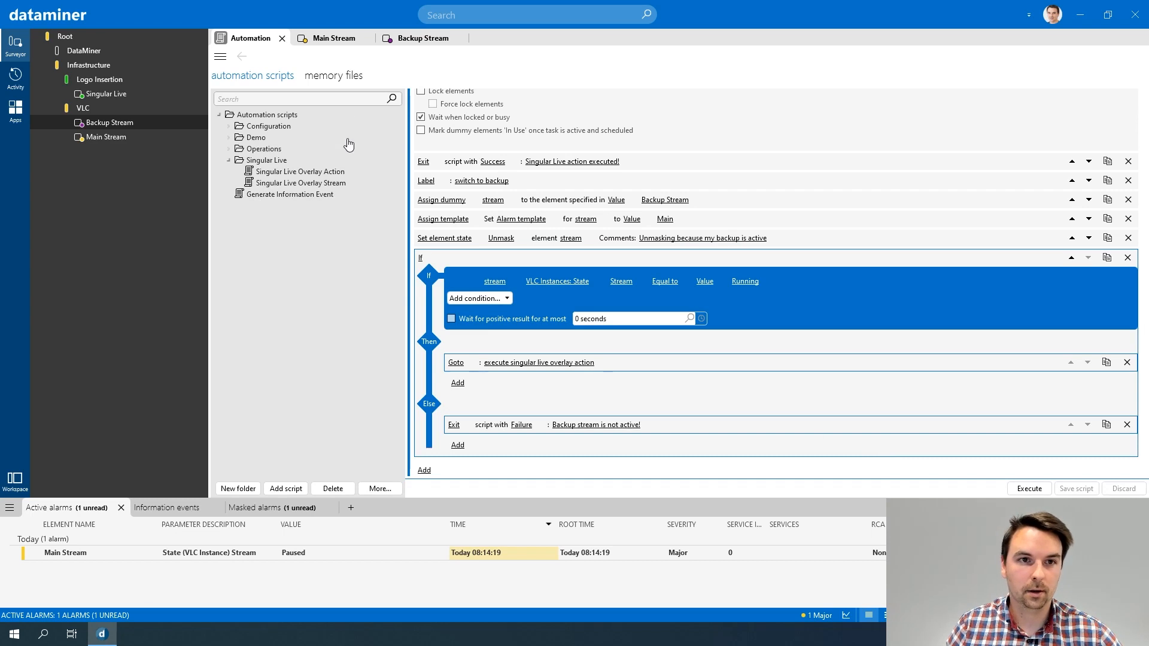
Step: Check the VLC instance state of the Main Stream and Backup Stream elements and return to the automation script
click(335, 40)
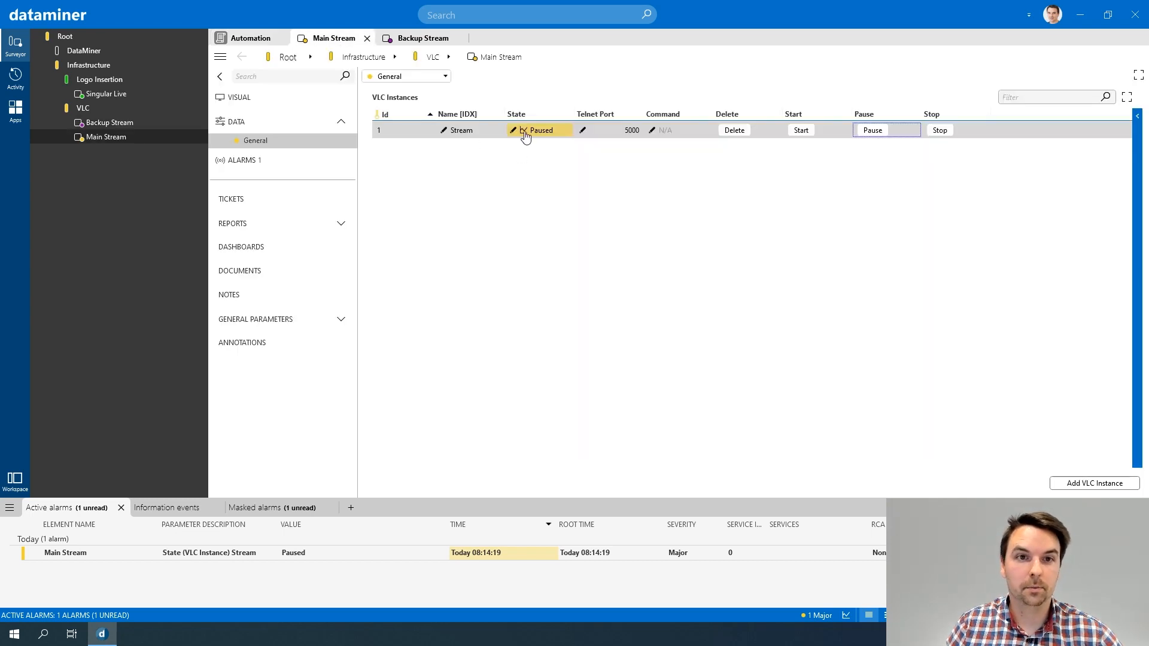
click(420, 41)
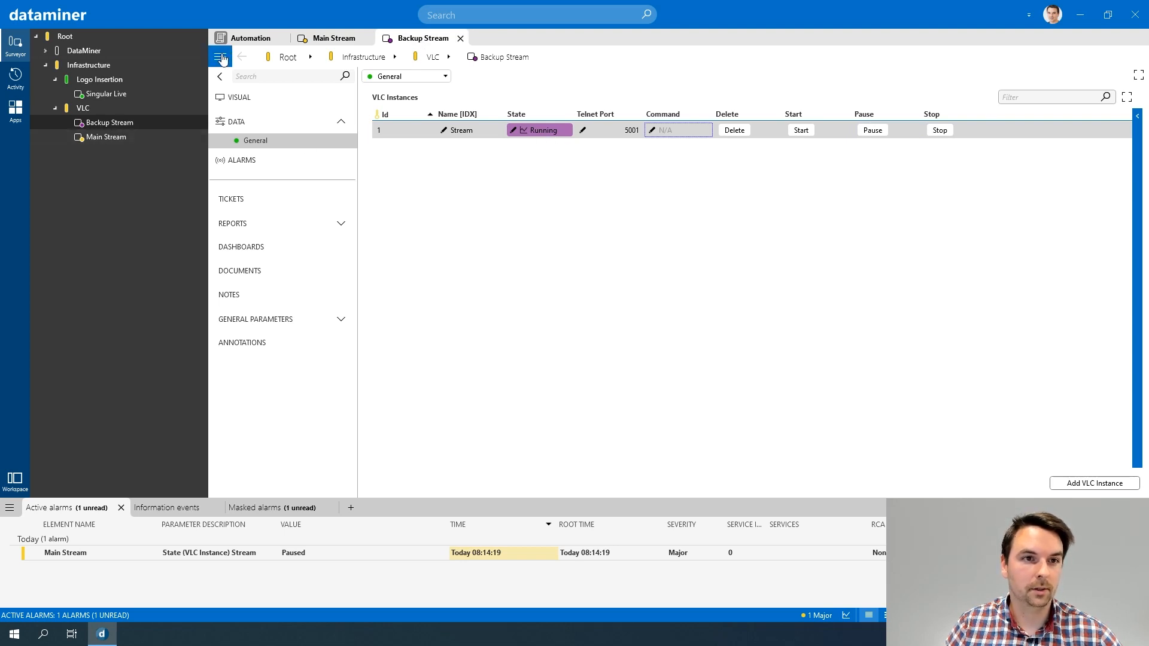
click(246, 38)
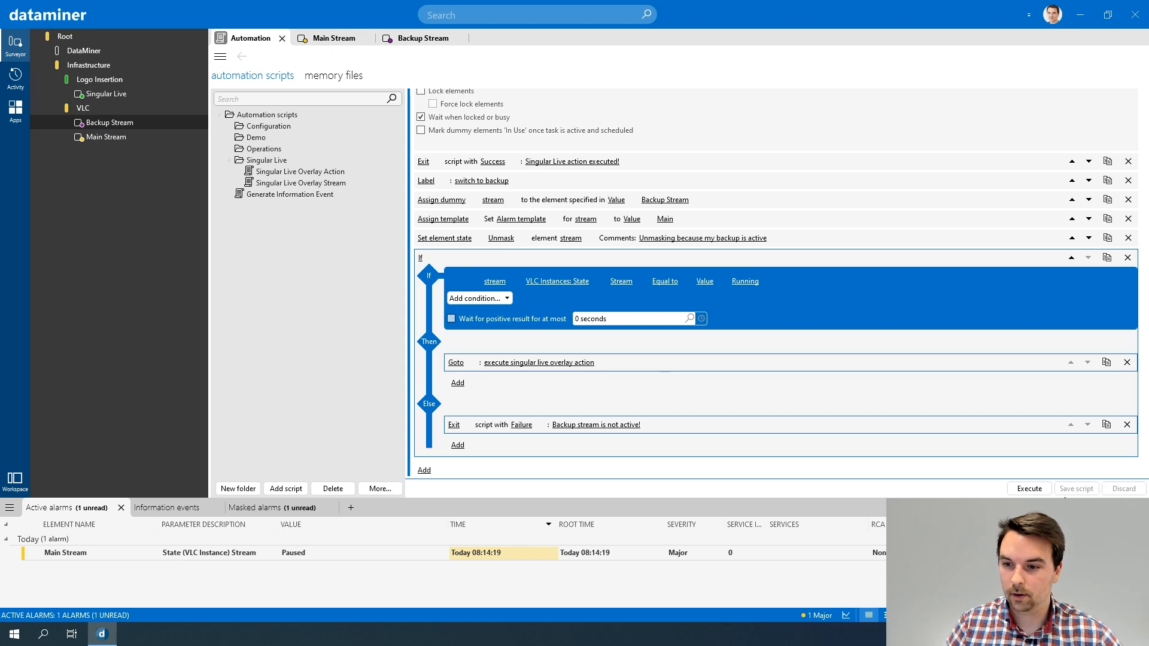
Step: Execute the Singular Live Overlay Stream script for Main Stream with the action Show the overlay (0: Show)
click(1025, 488)
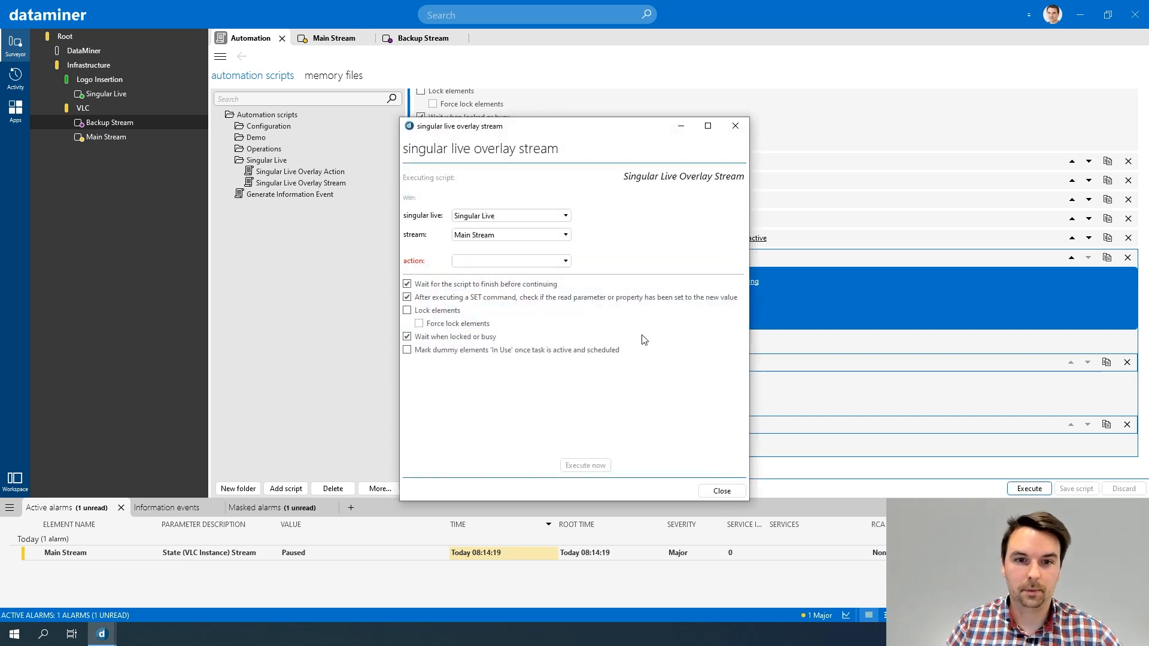
click(489, 261)
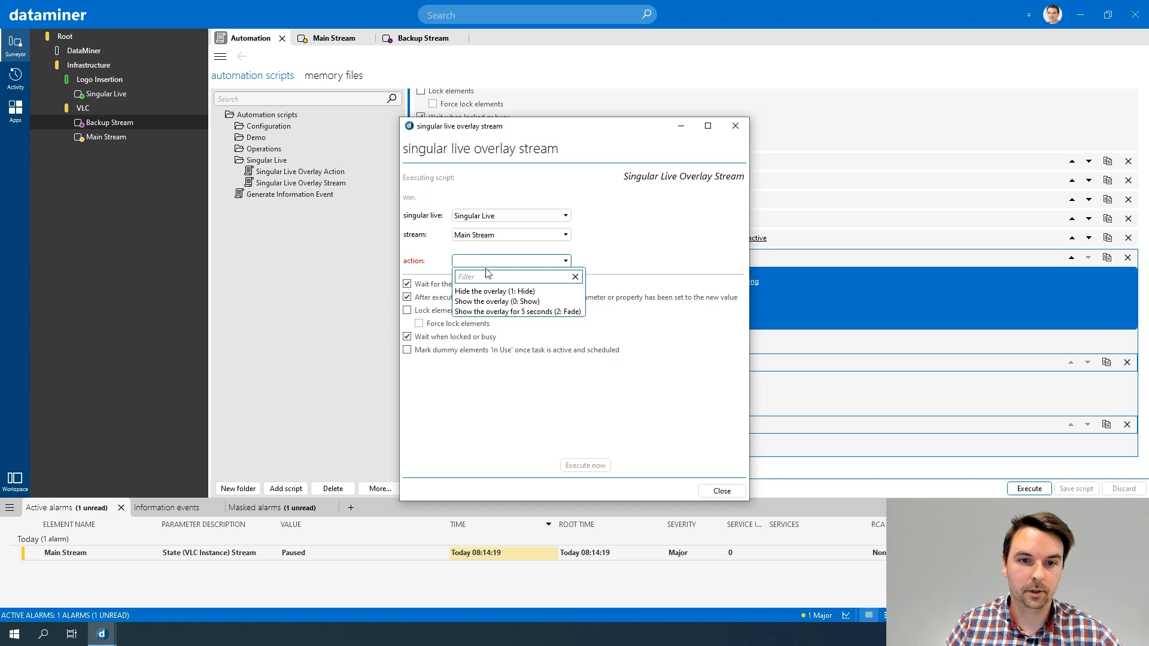
click(492, 302)
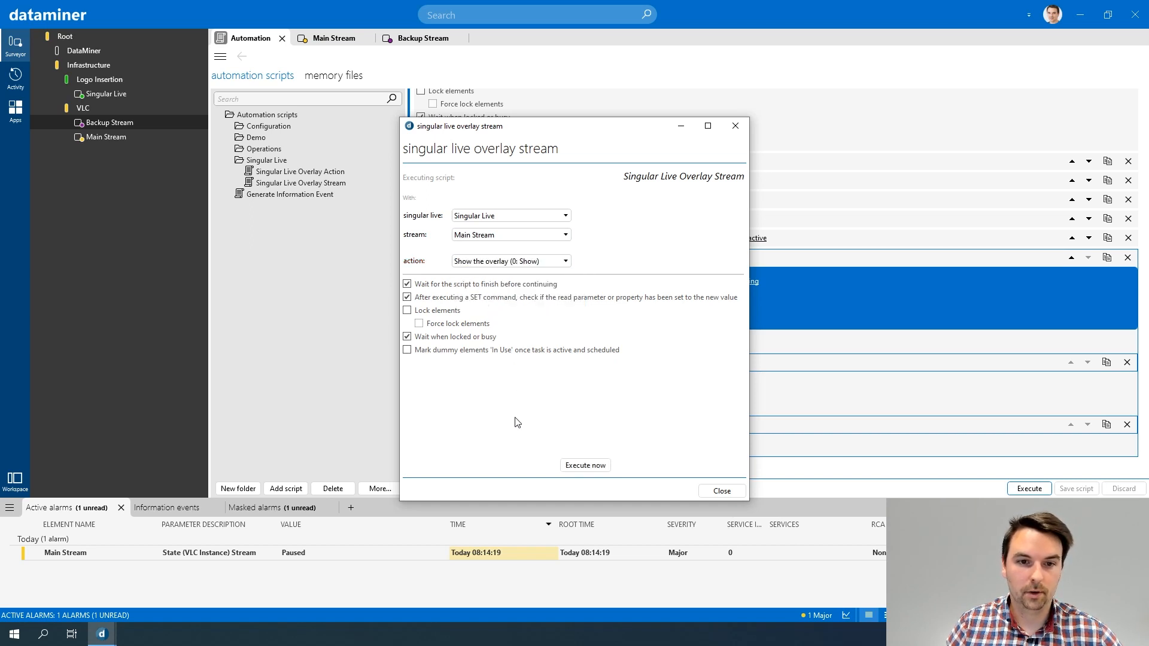
click(594, 466)
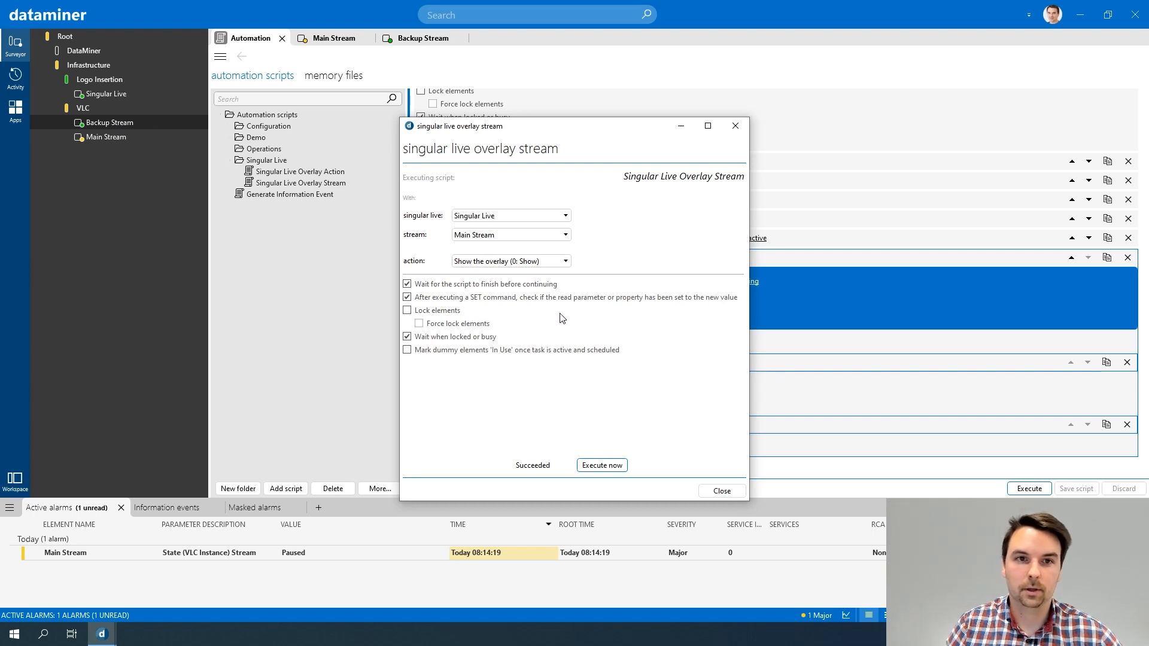
Step: Pause the VLC instance Stream on the Backup Stream element
click(423, 38)
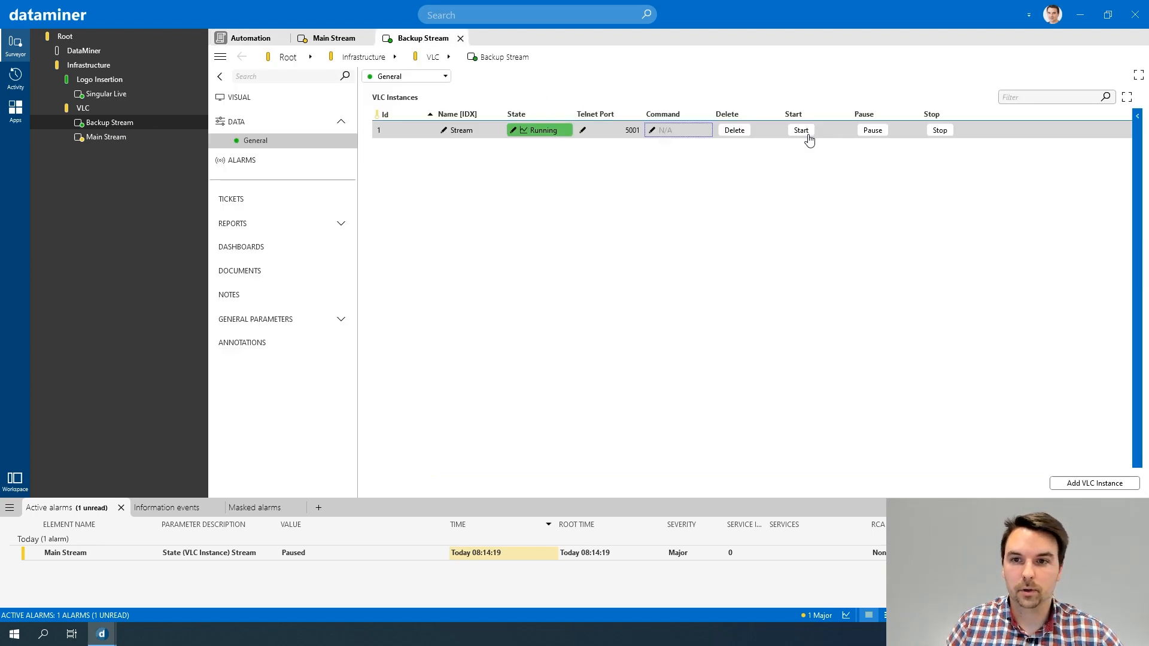
click(872, 131)
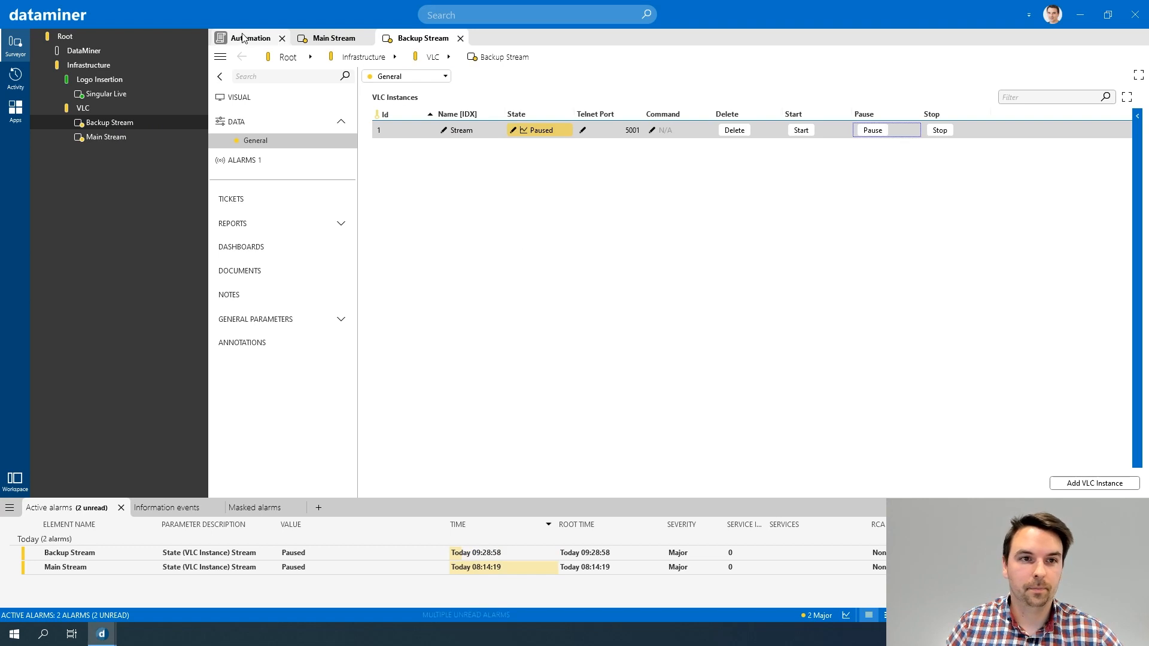
Step: Execute the overlay stream script again with the same settings, inspect the returned exit message and dismiss it
mouse_move(102, 634)
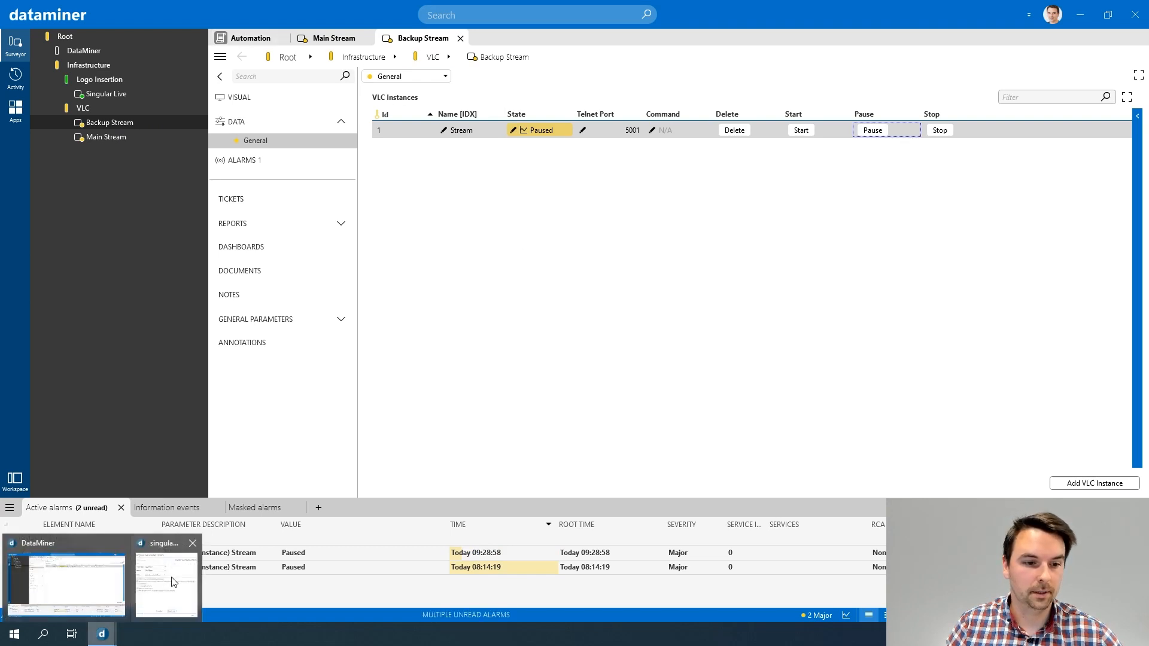
click(174, 582)
click(602, 465)
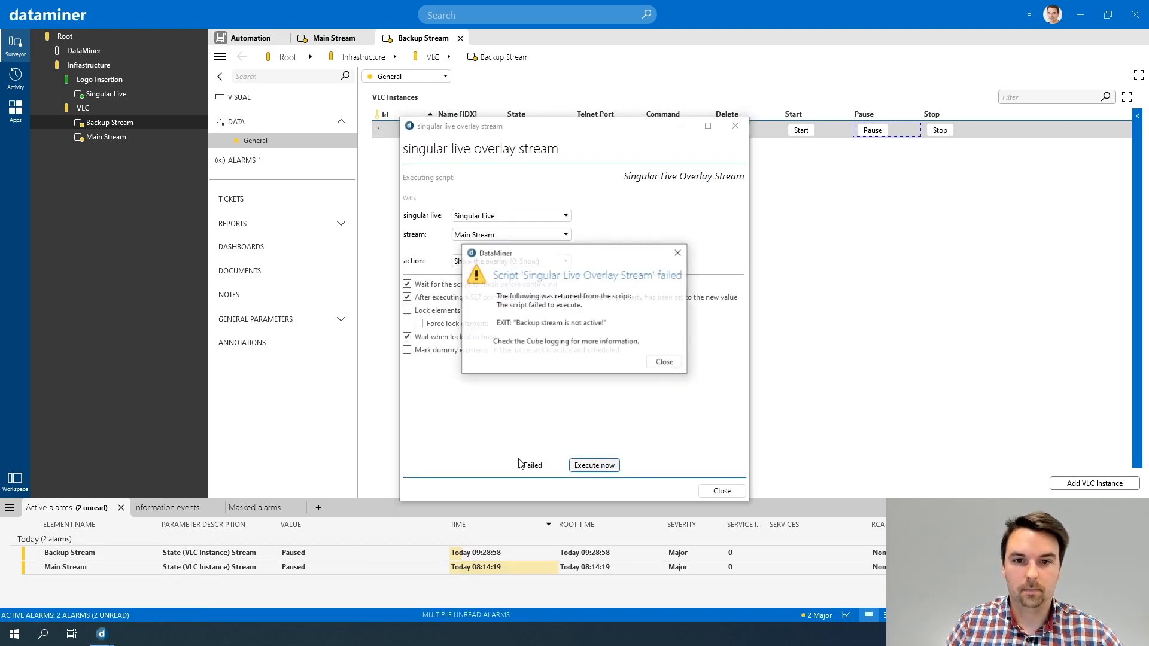
drag(529, 326, 603, 326)
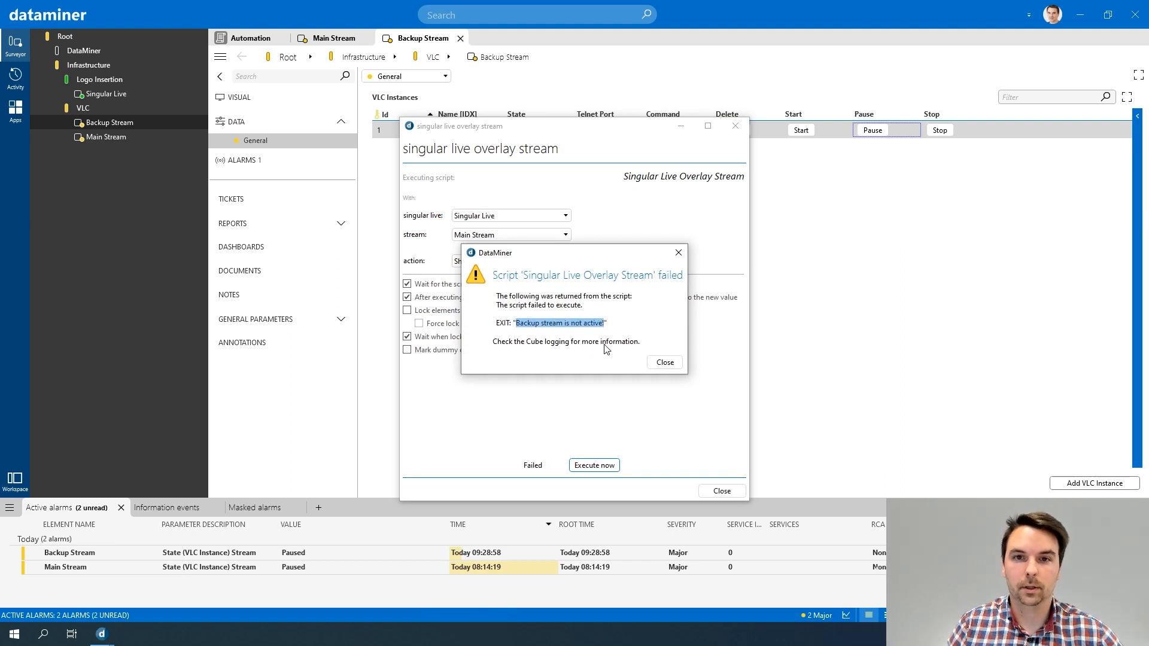
click(679, 253)
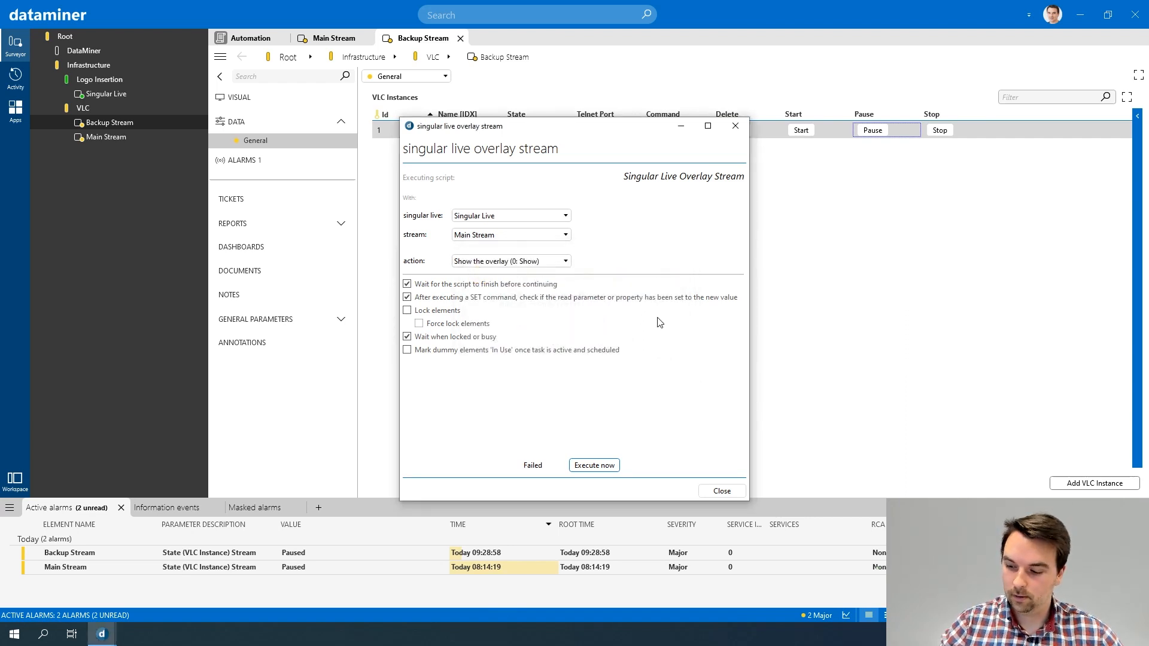